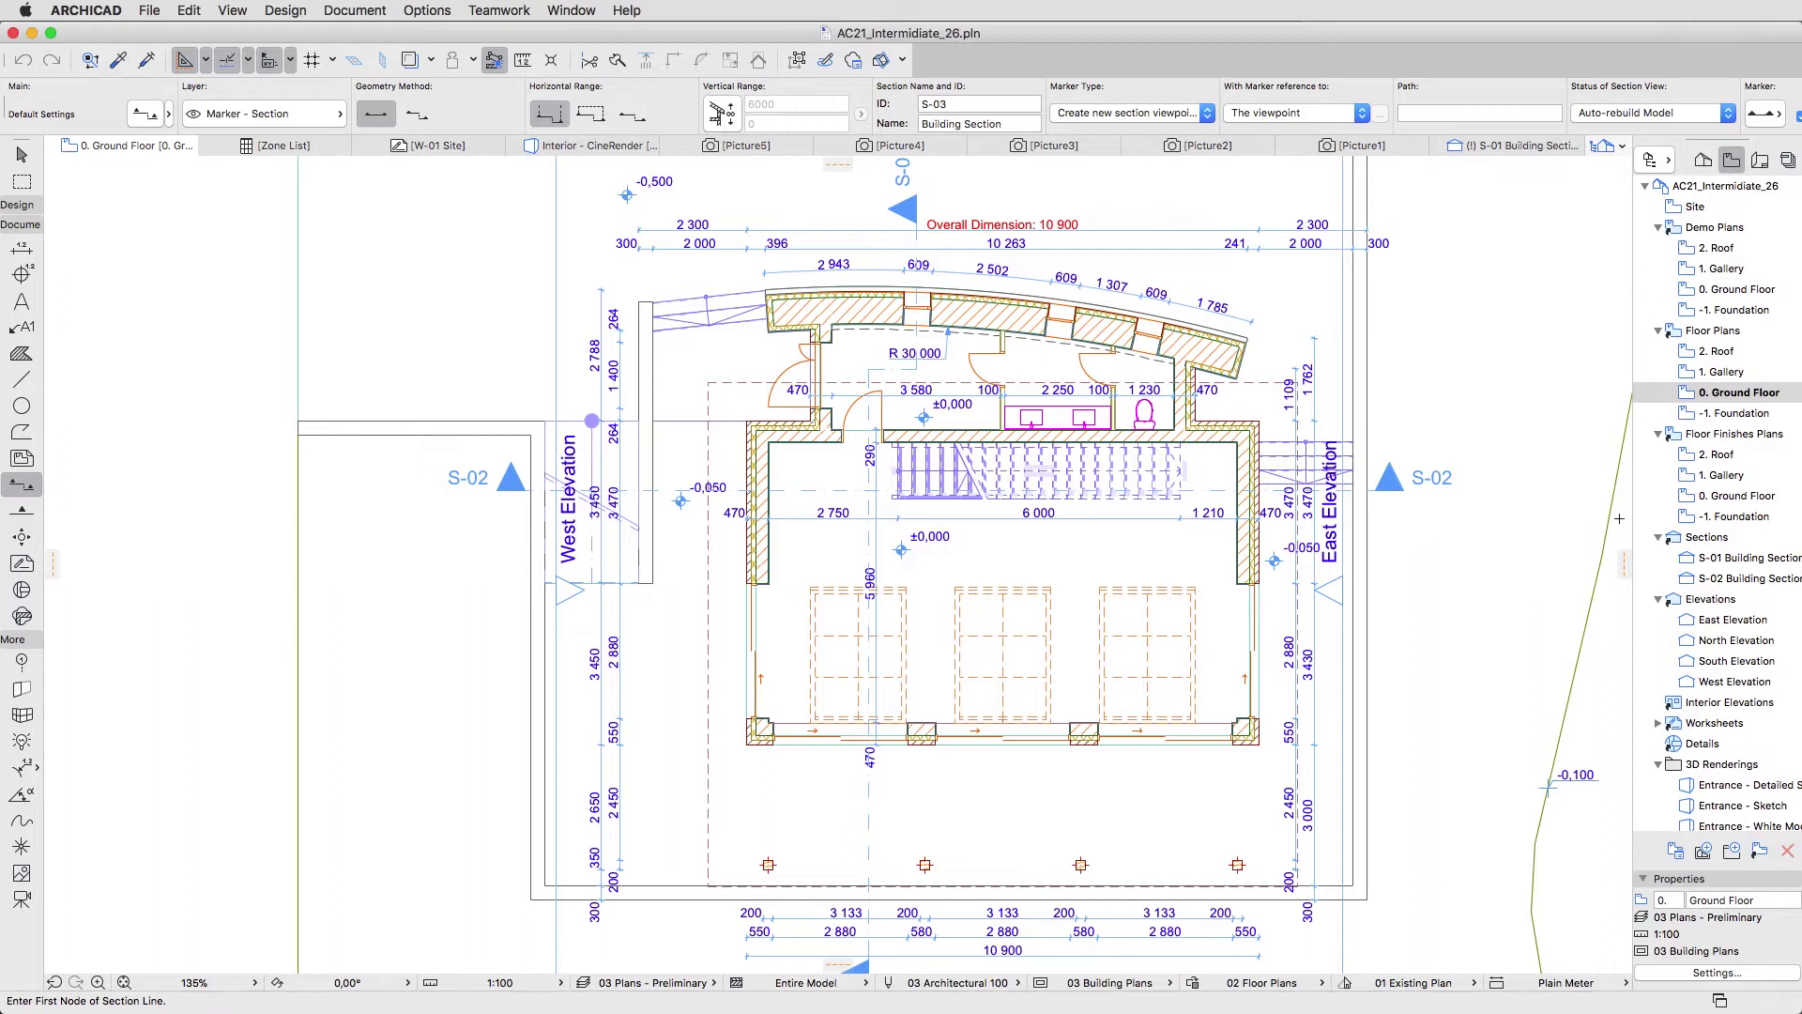
- Open the ground floor view under Floor Finishes Plans and place a vertical cutting plane through the Entrance and Exhibition Space
click(1677, 436)
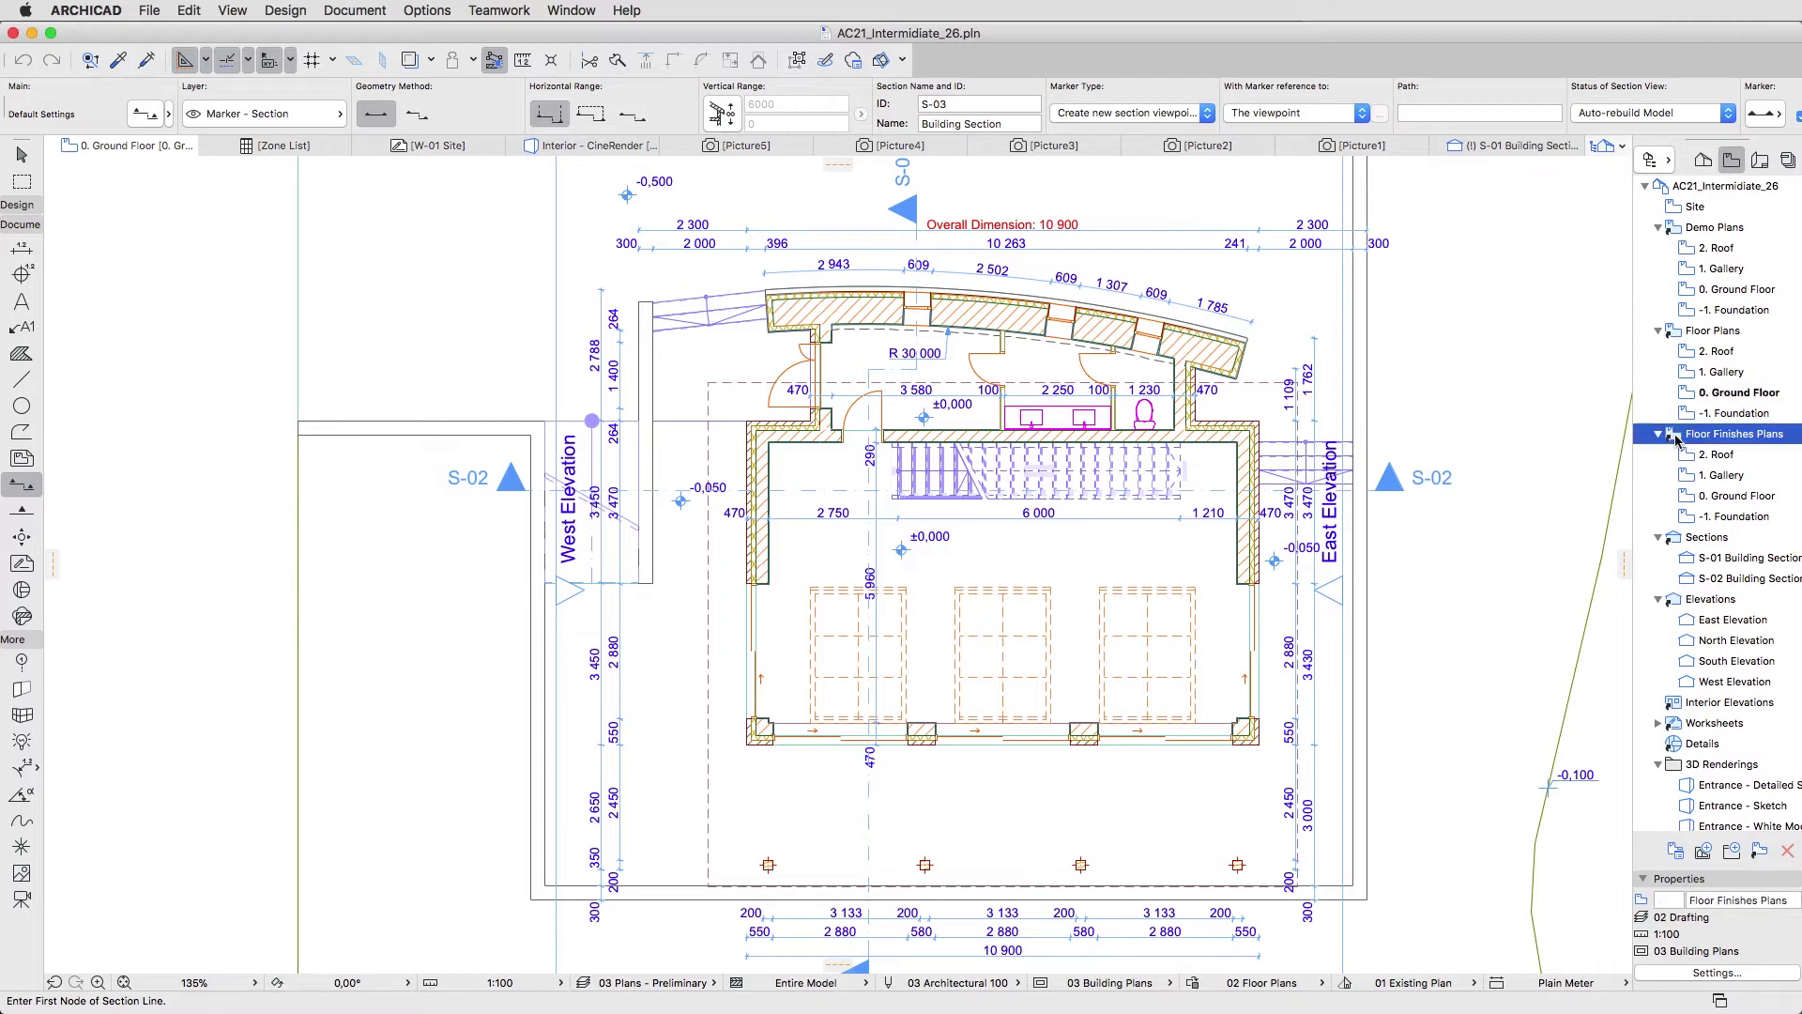
double_click(1685, 497)
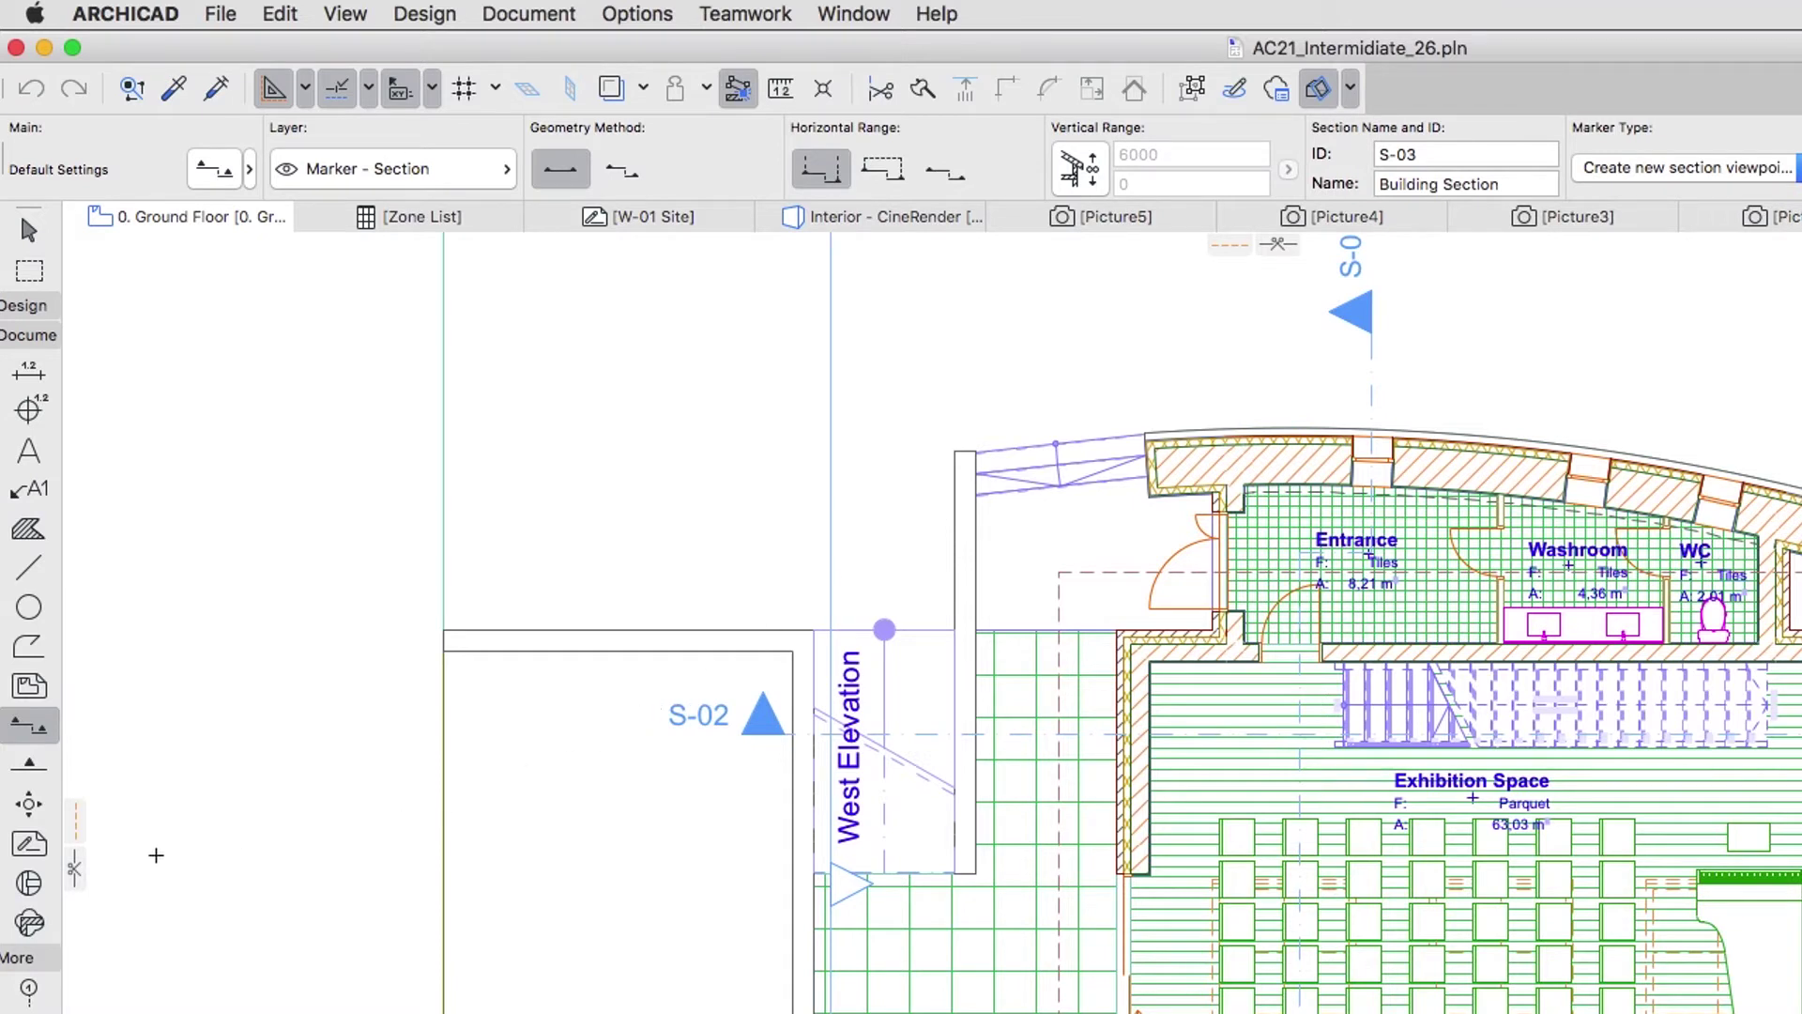
click(77, 866)
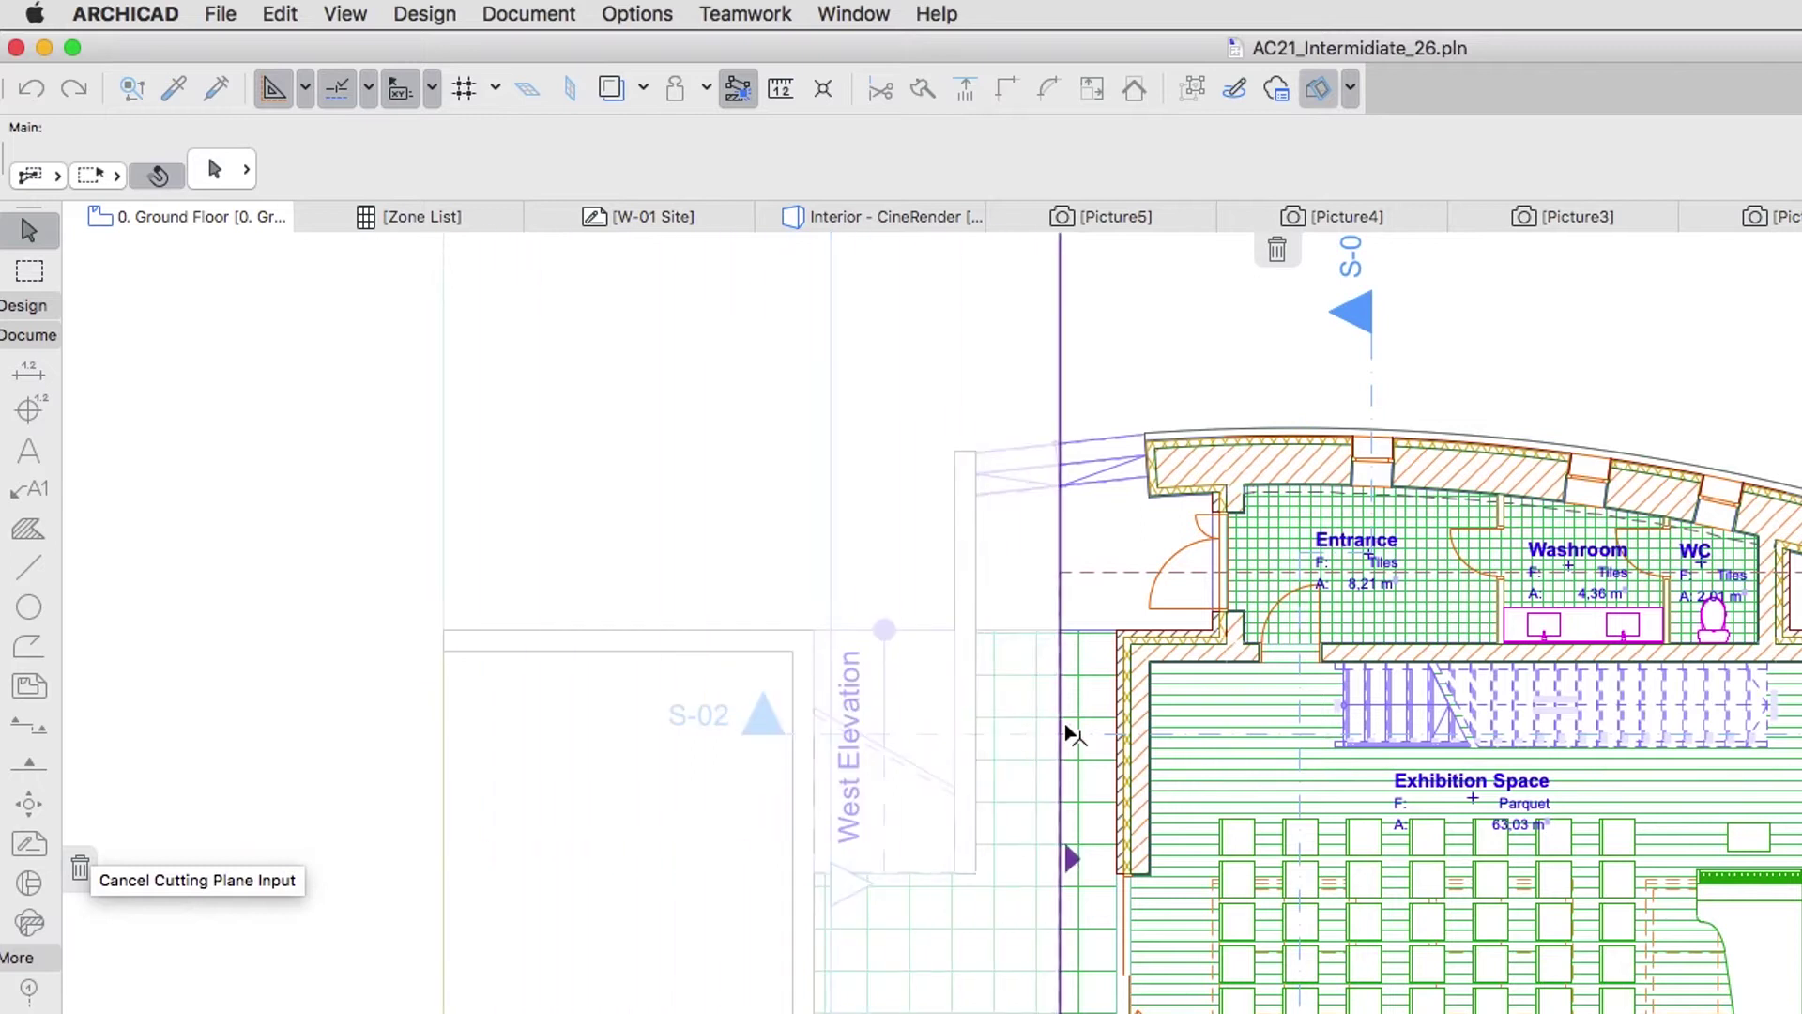
click(1310, 657)
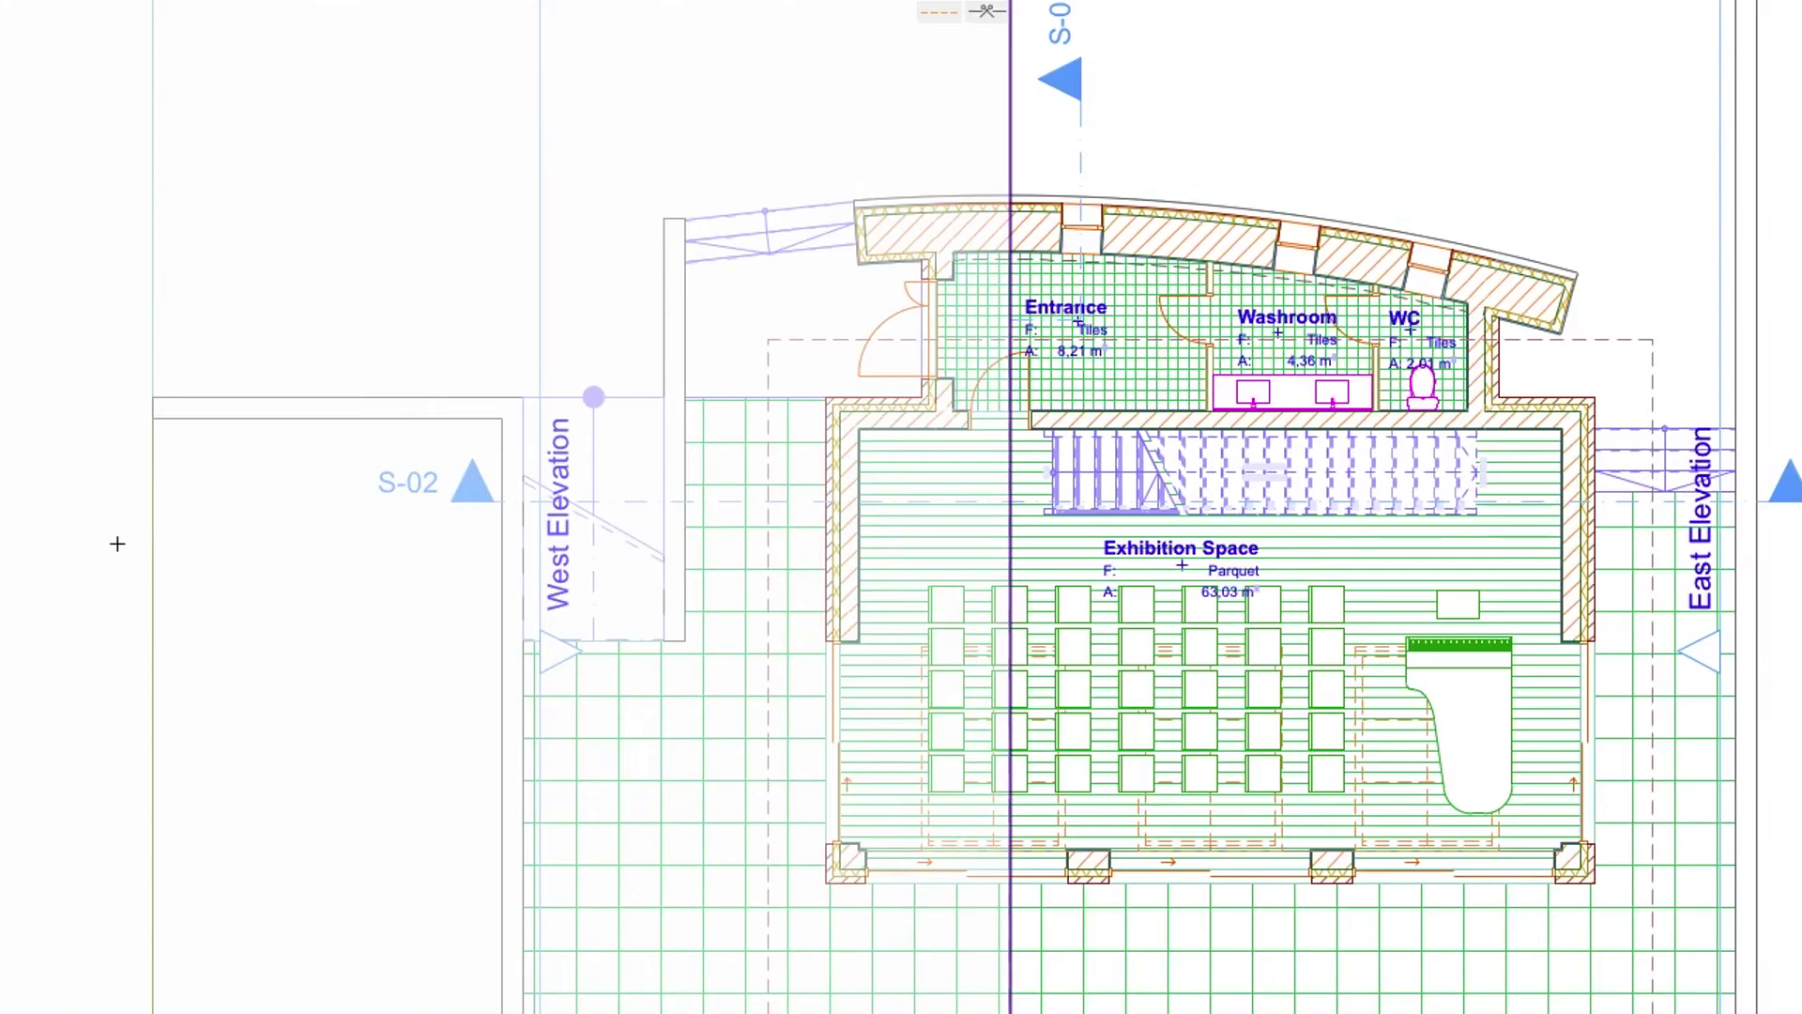
- Show the cut building in 3D and add a finalized cutting plane beside the entrance wall that removes the parked cars
right_click(116, 543)
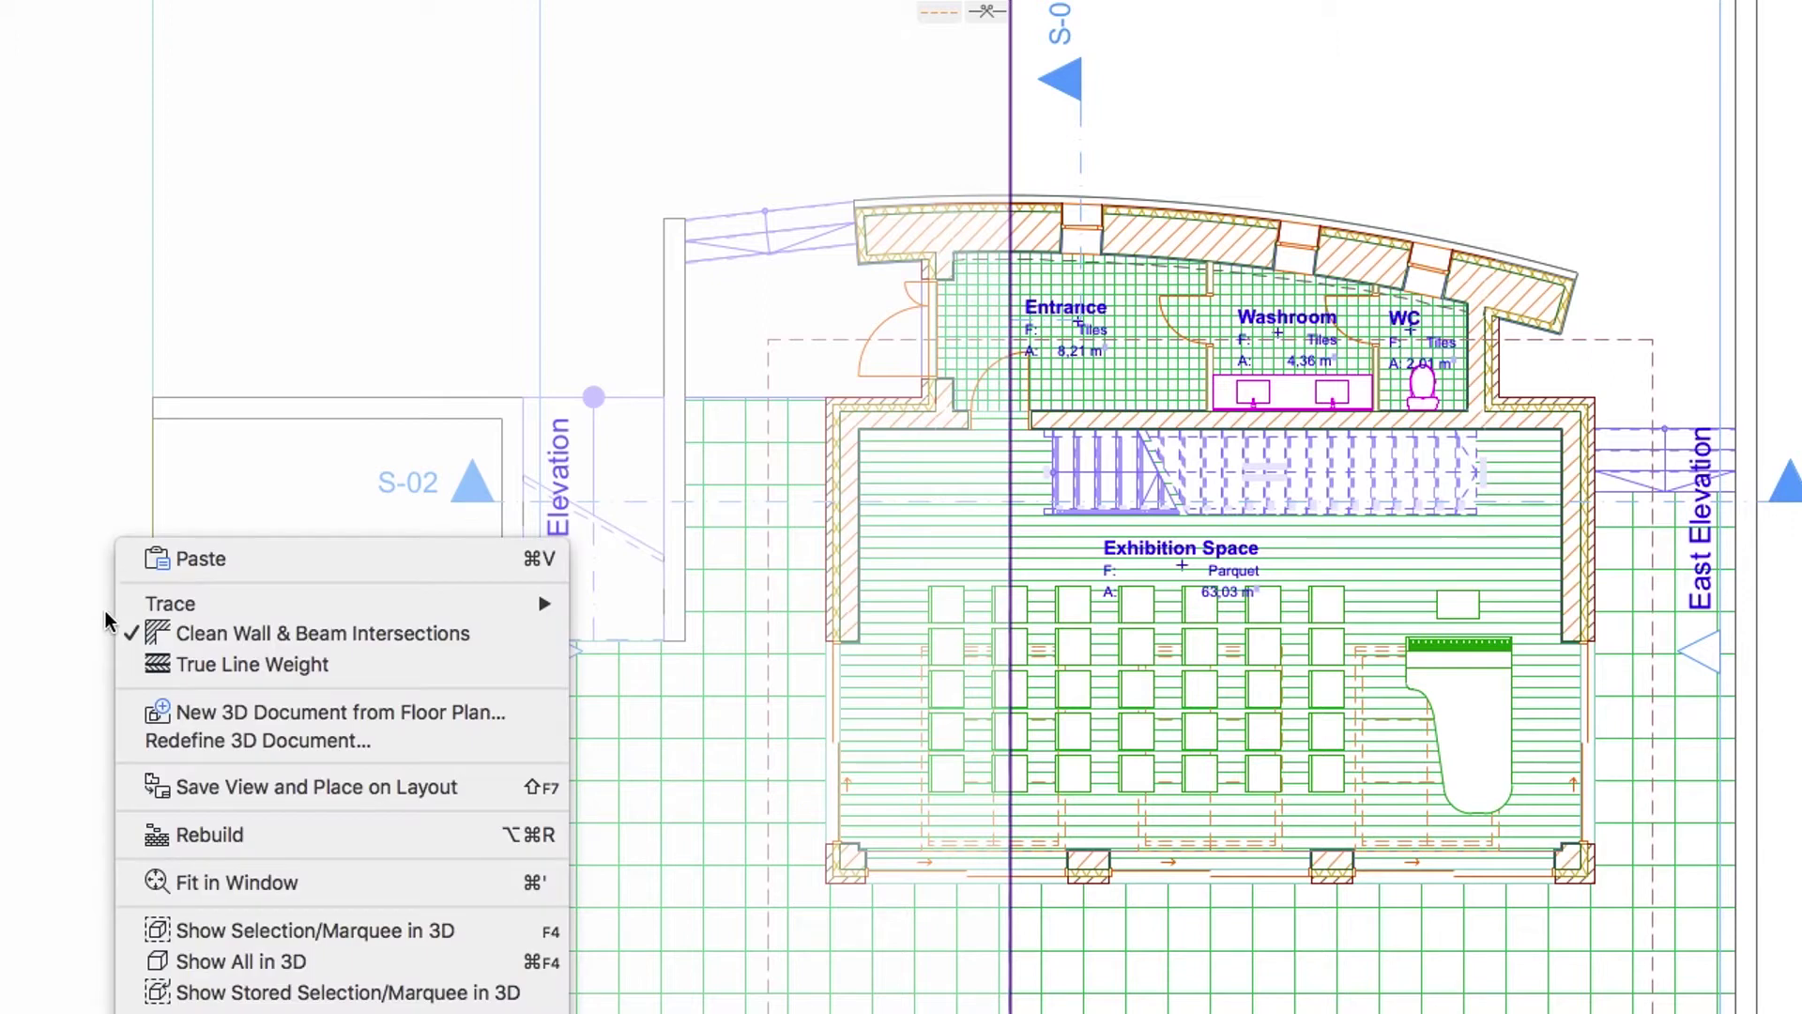
click(132, 931)
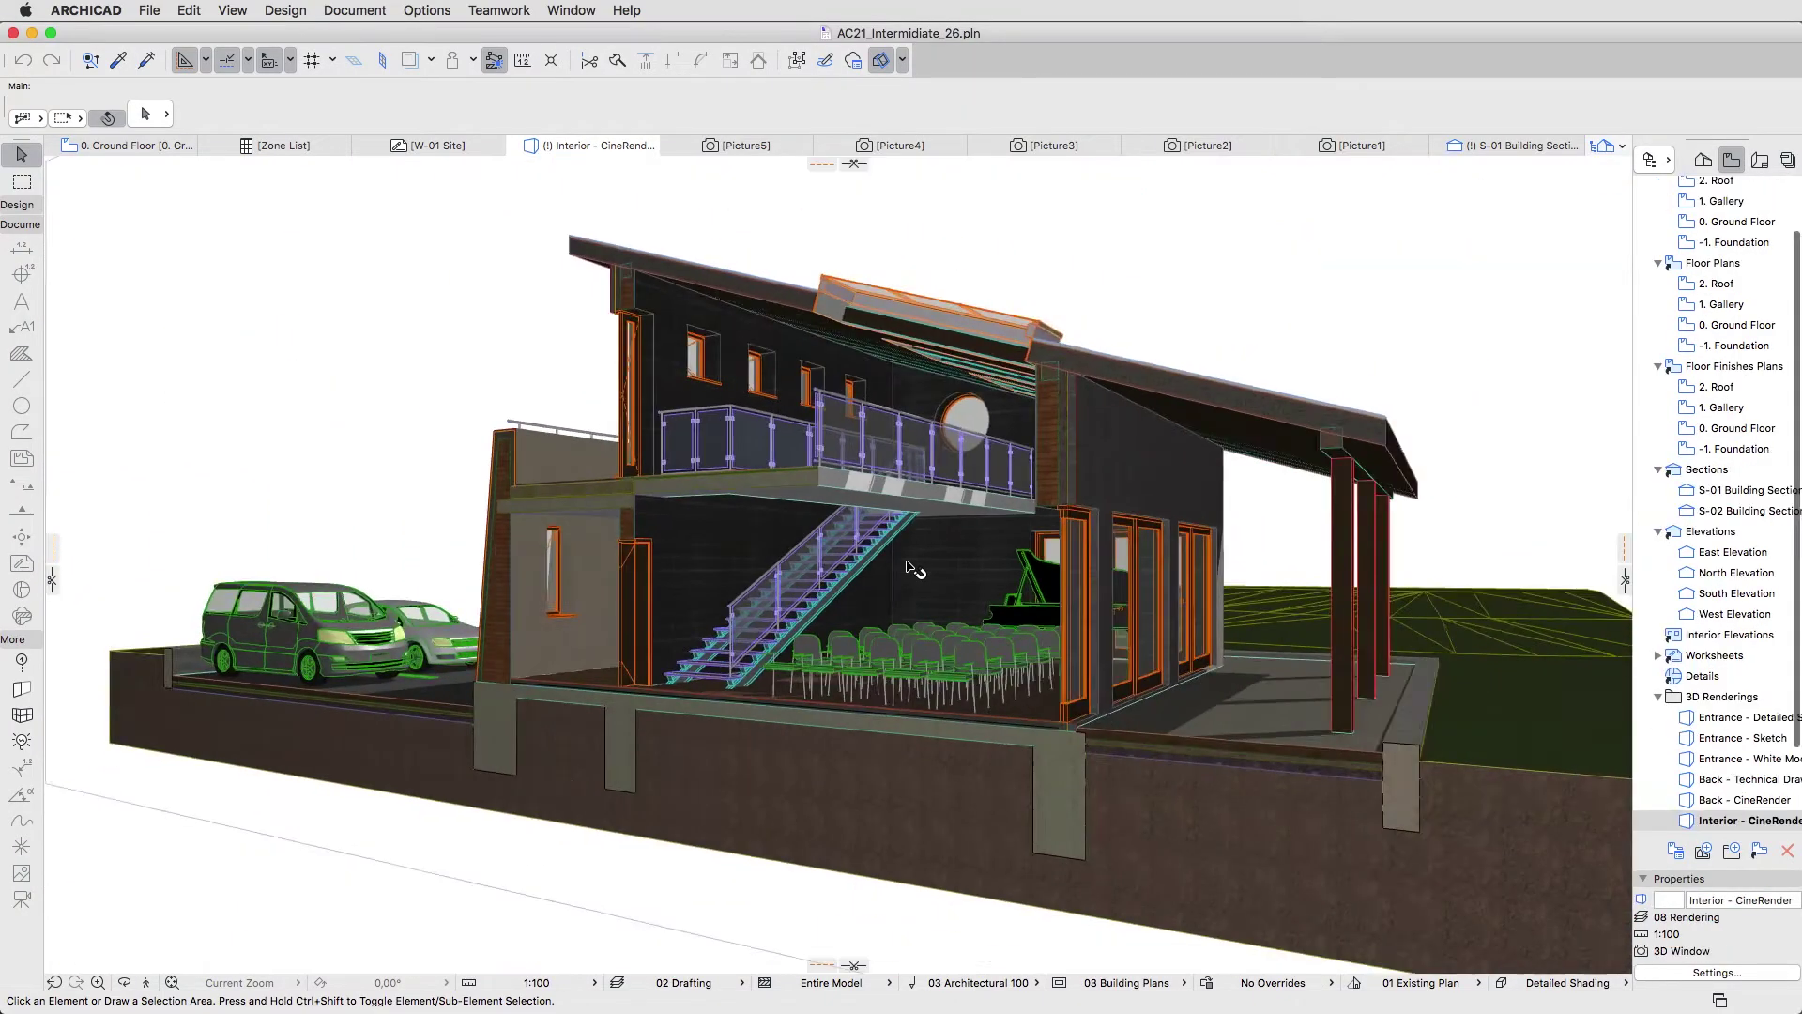
shift+middle_drag(912, 615, 965, 625)
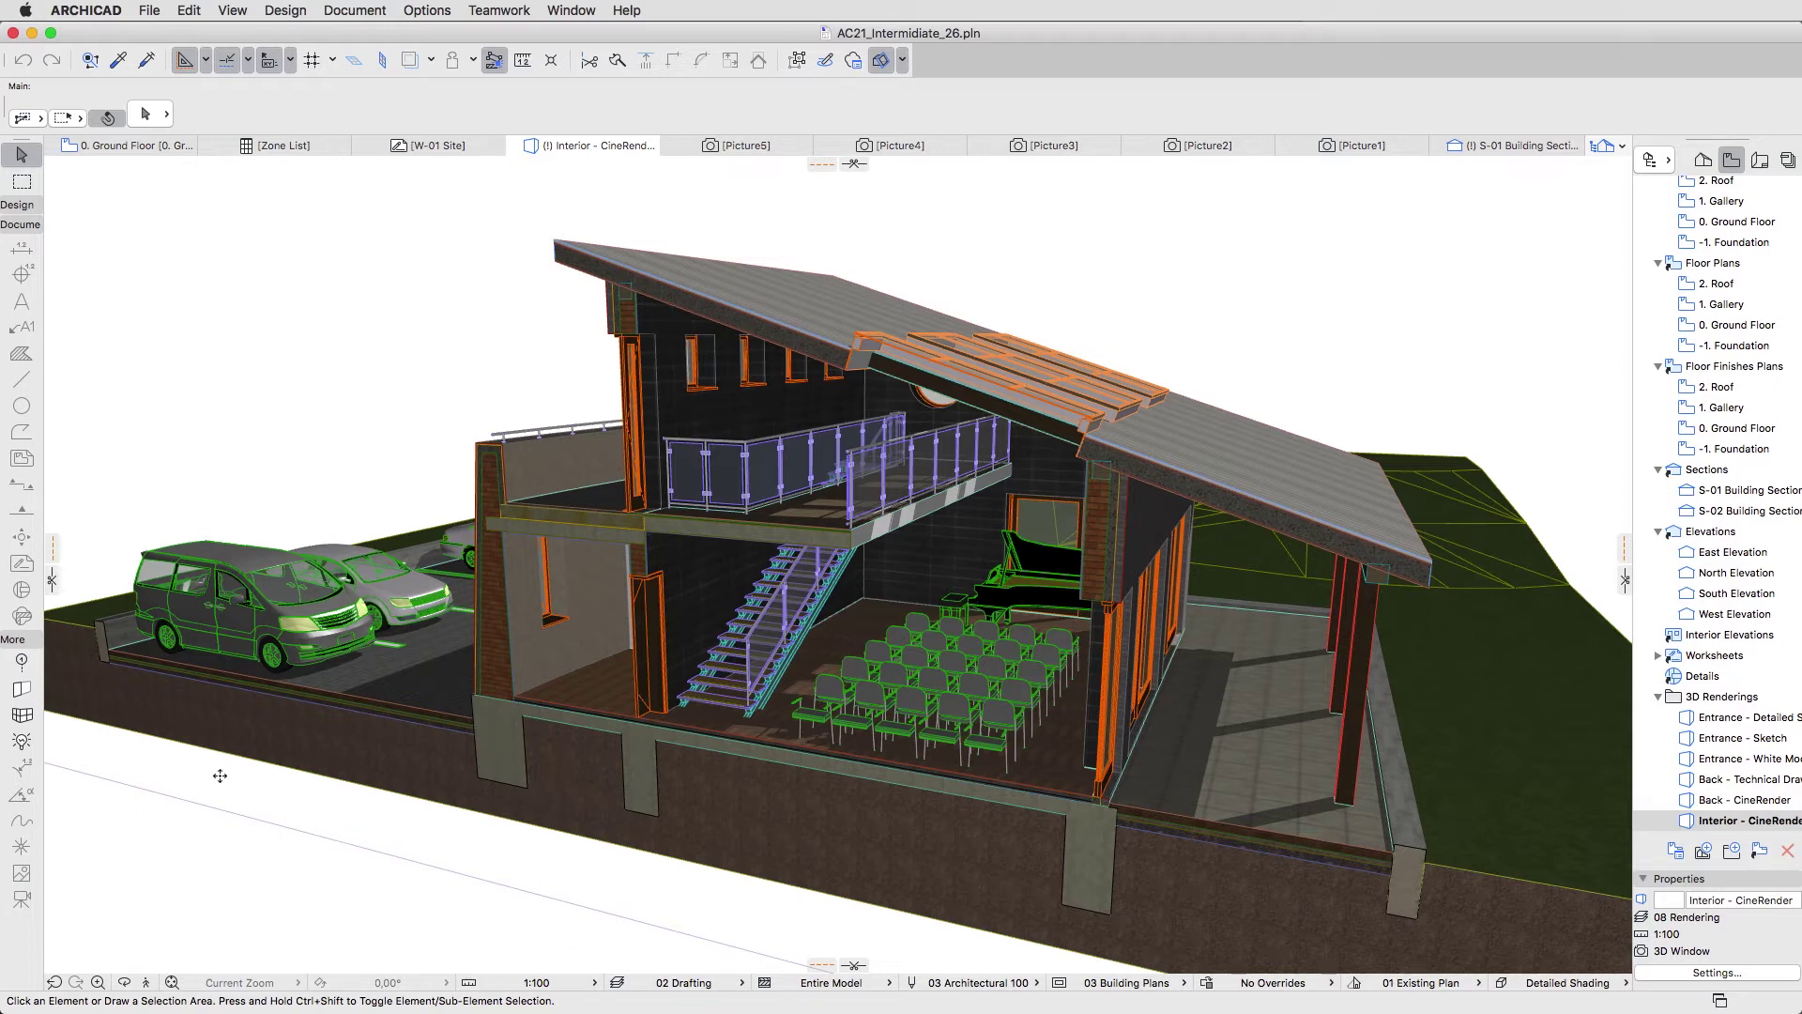
click(55, 584)
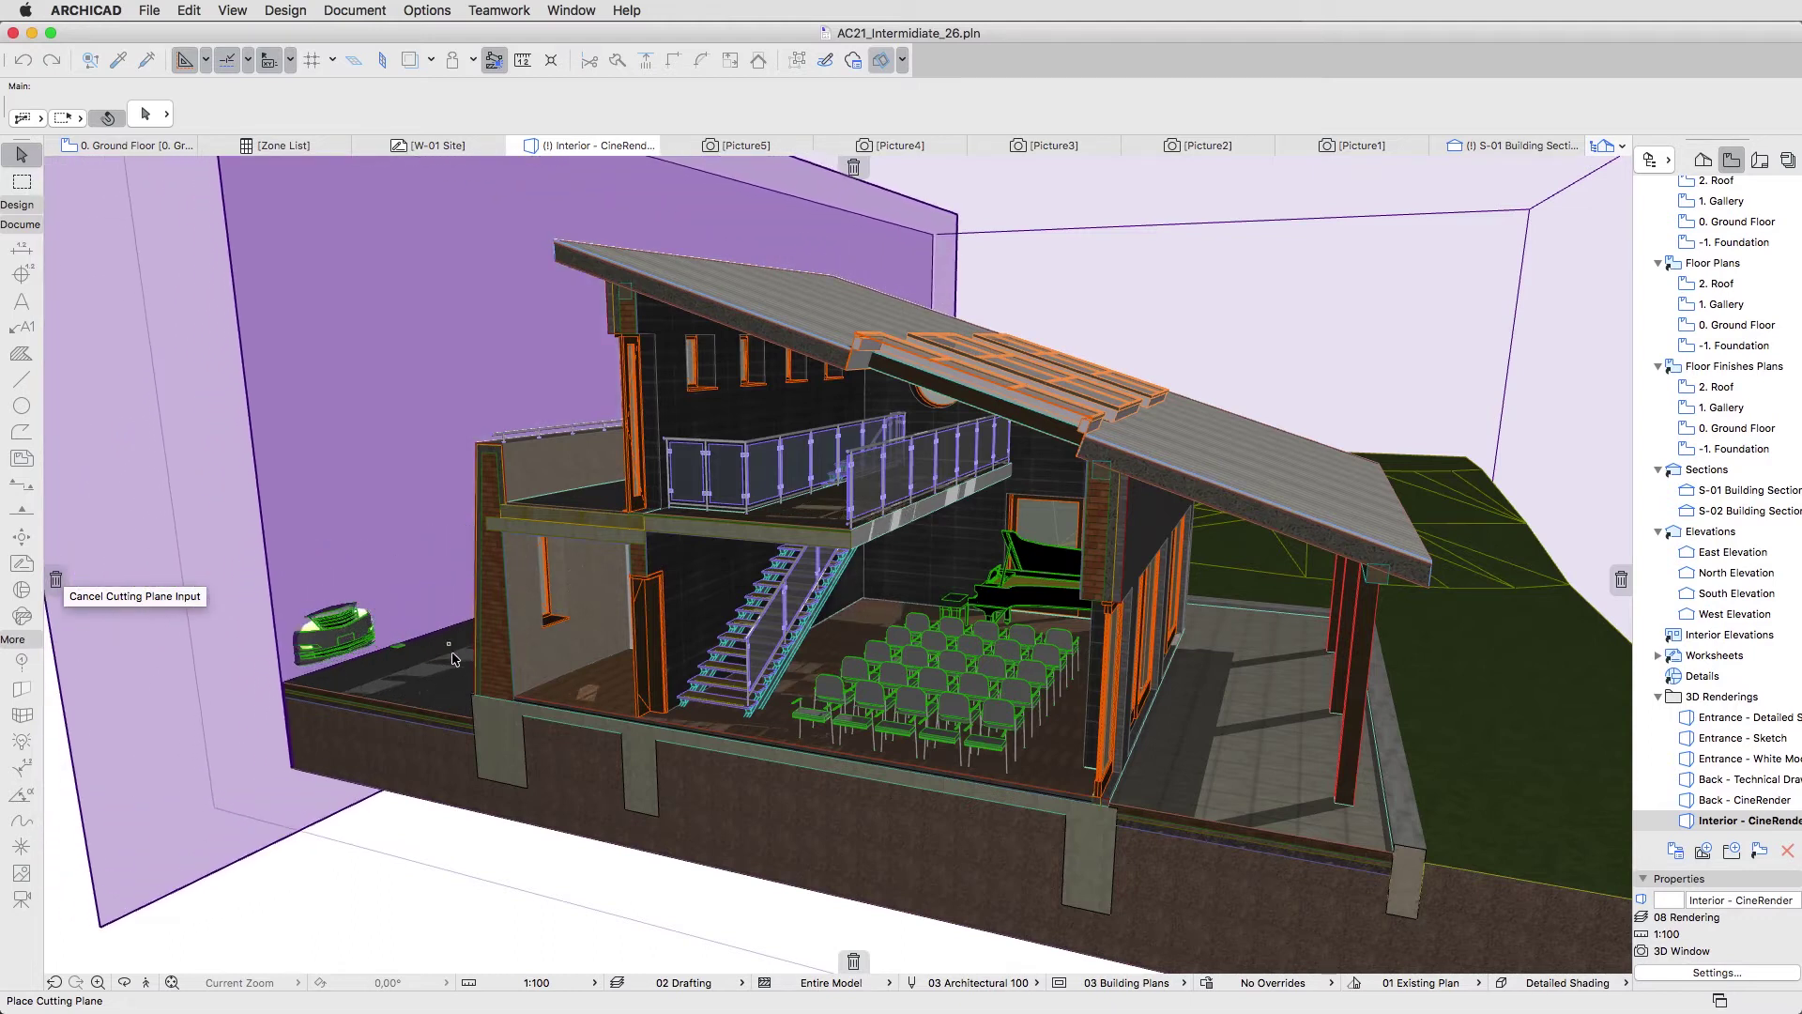
click(509, 660)
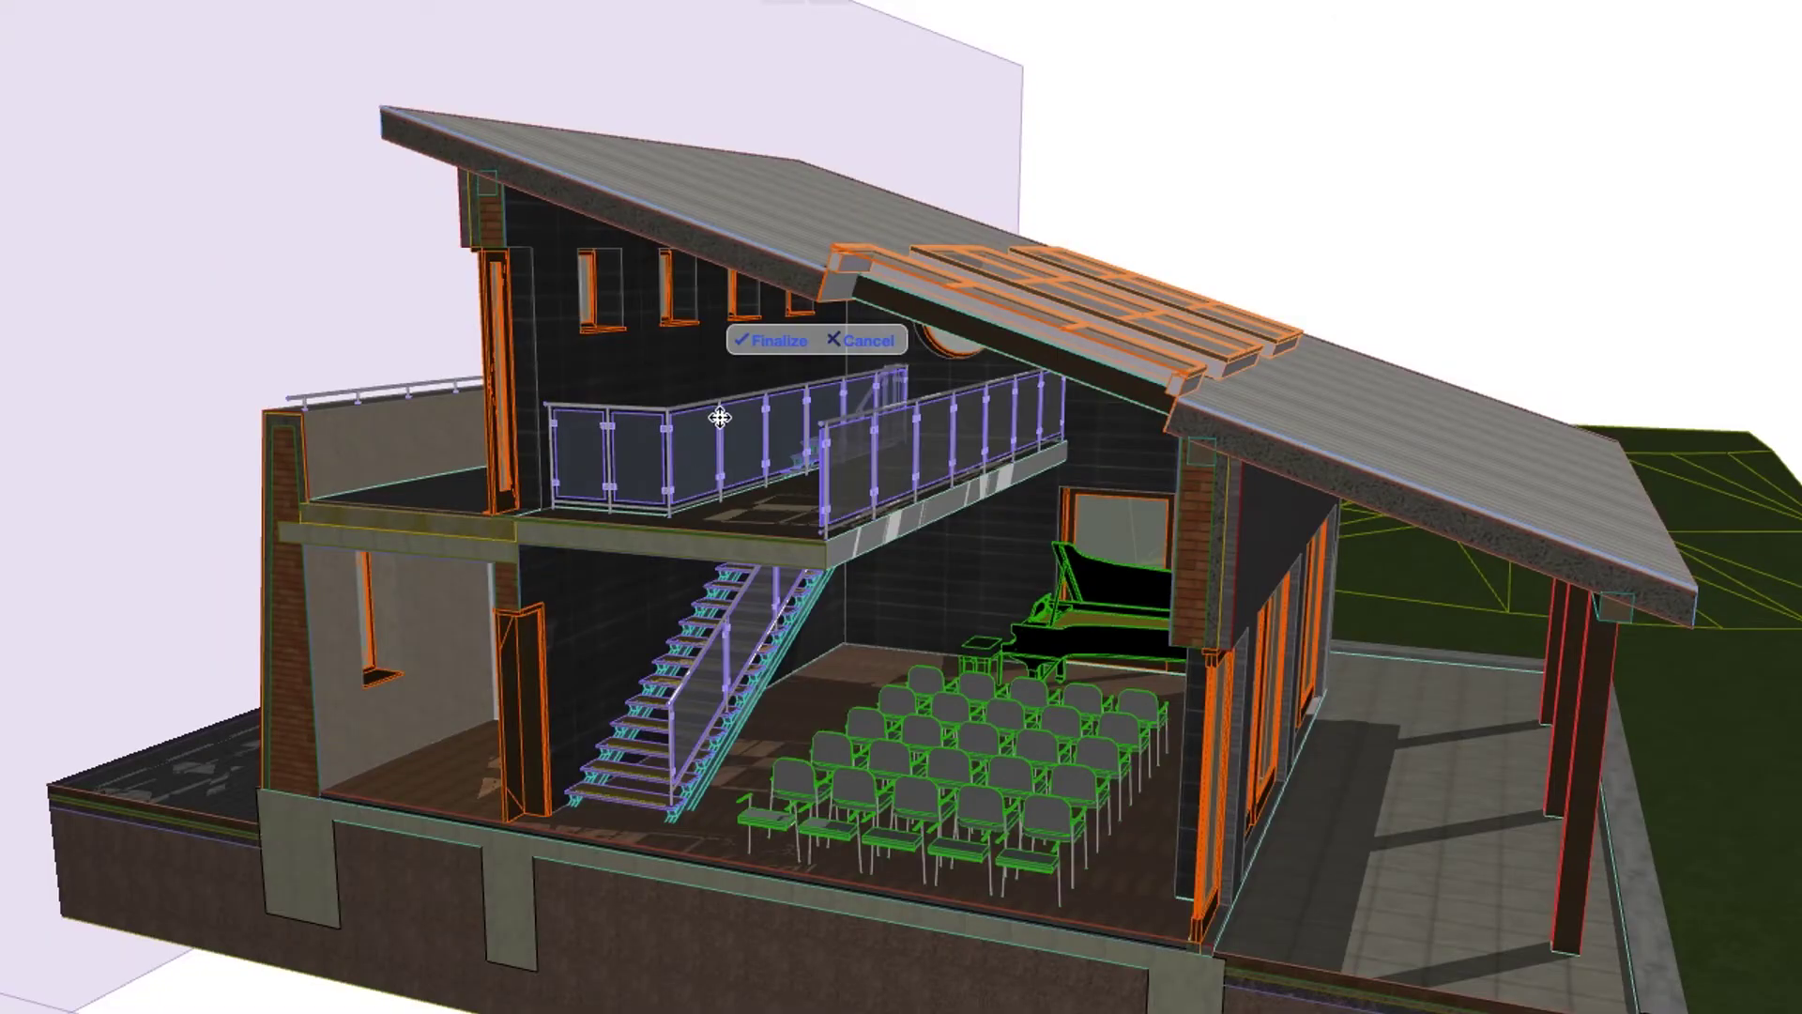
click(772, 344)
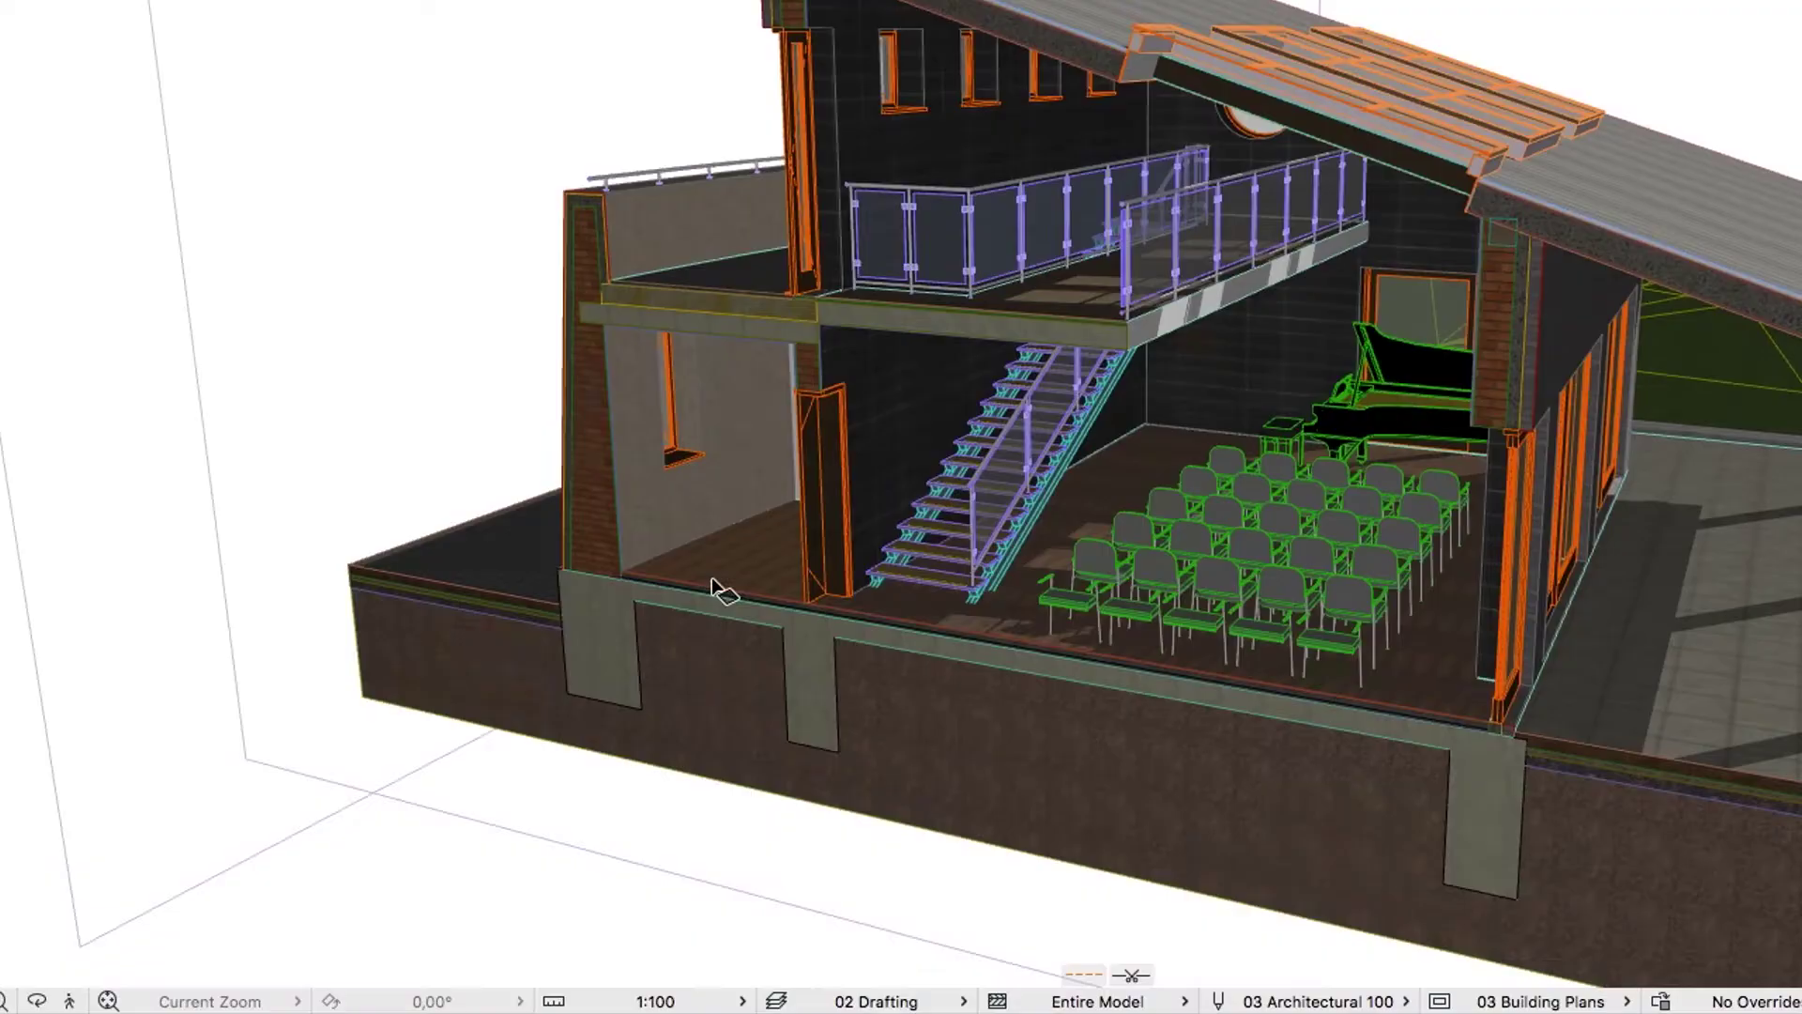
- Create a 3D Document named 3D Cutaway from the 3D view and expand the 3D Documents group among the project's views
right_click(409, 835)
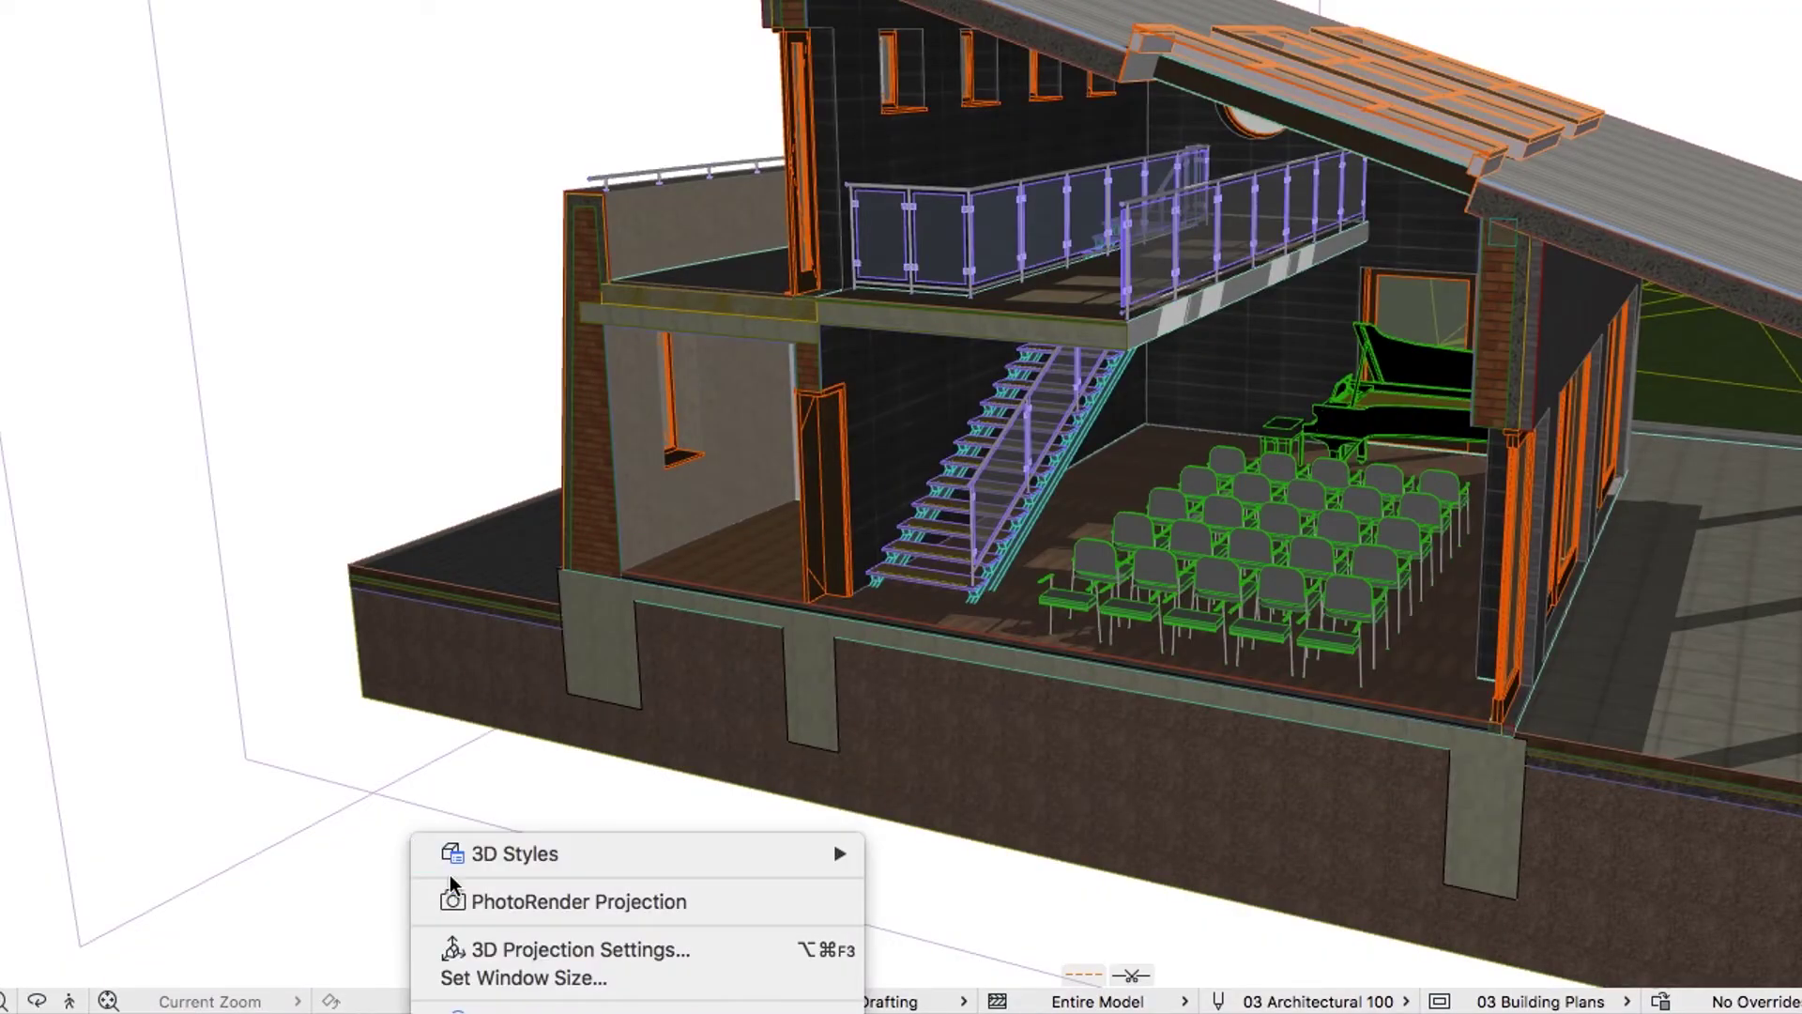
mouse_move(637, 1007)
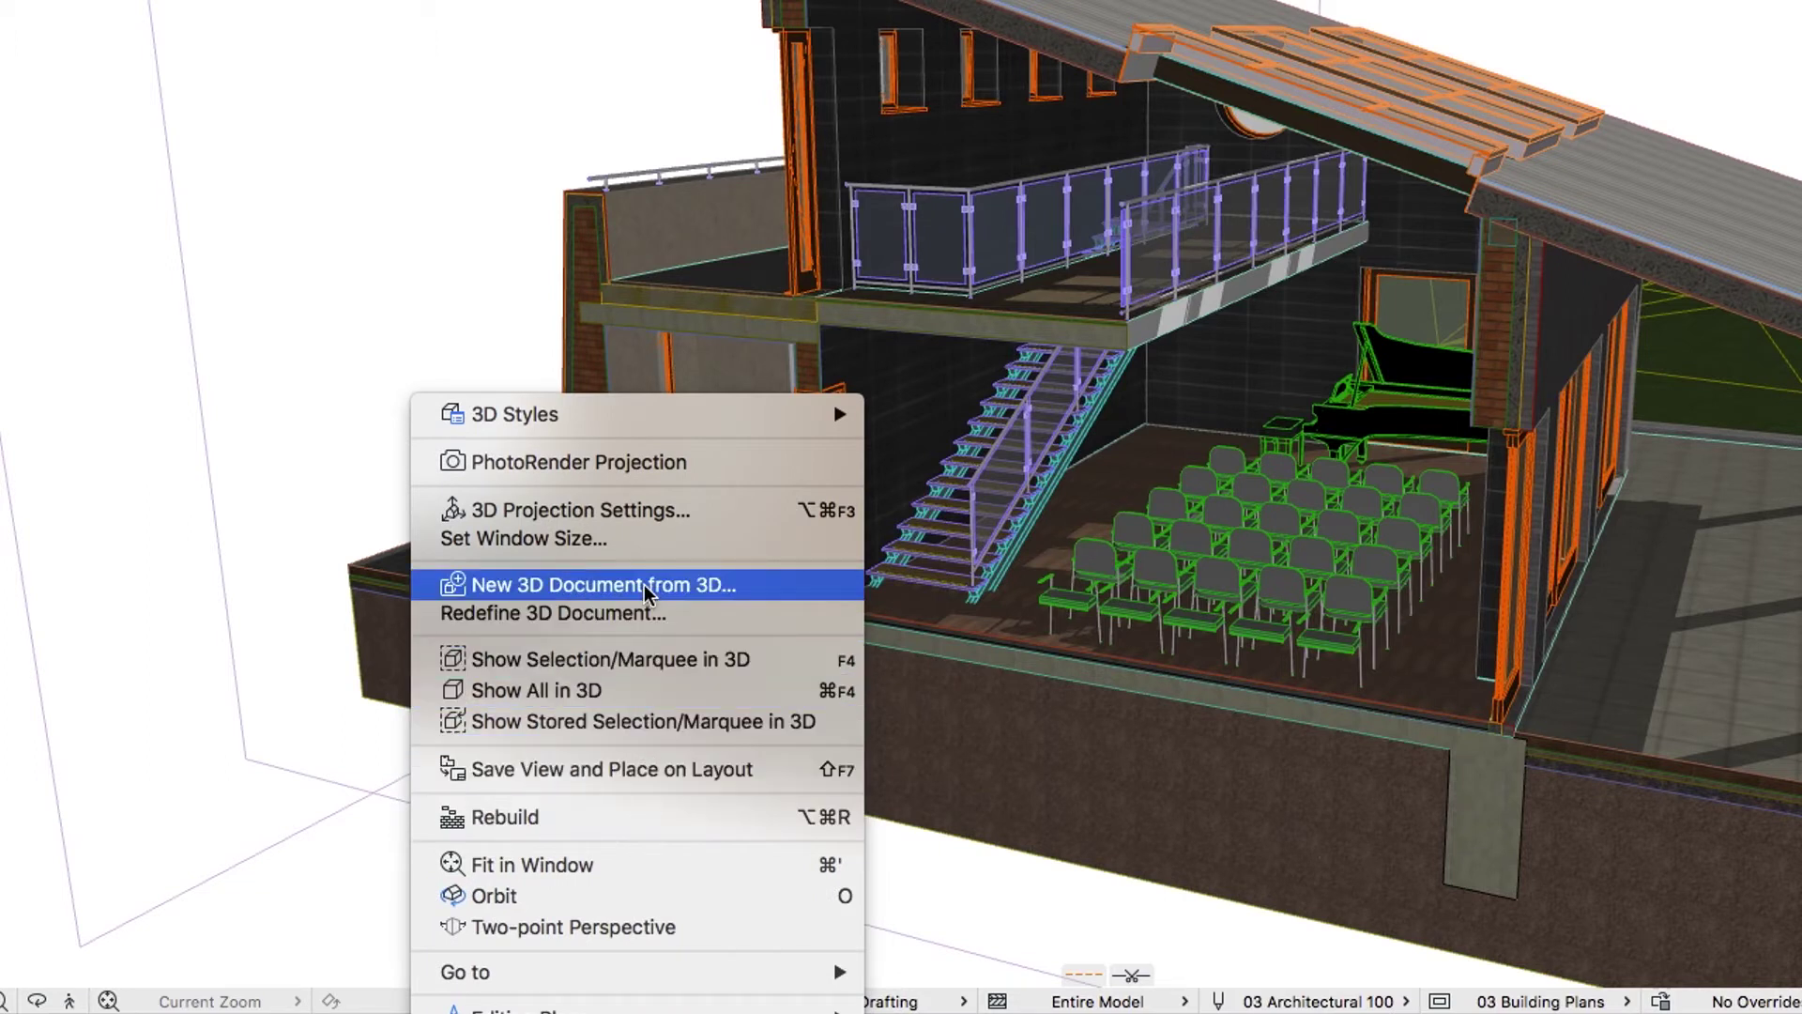
click(646, 588)
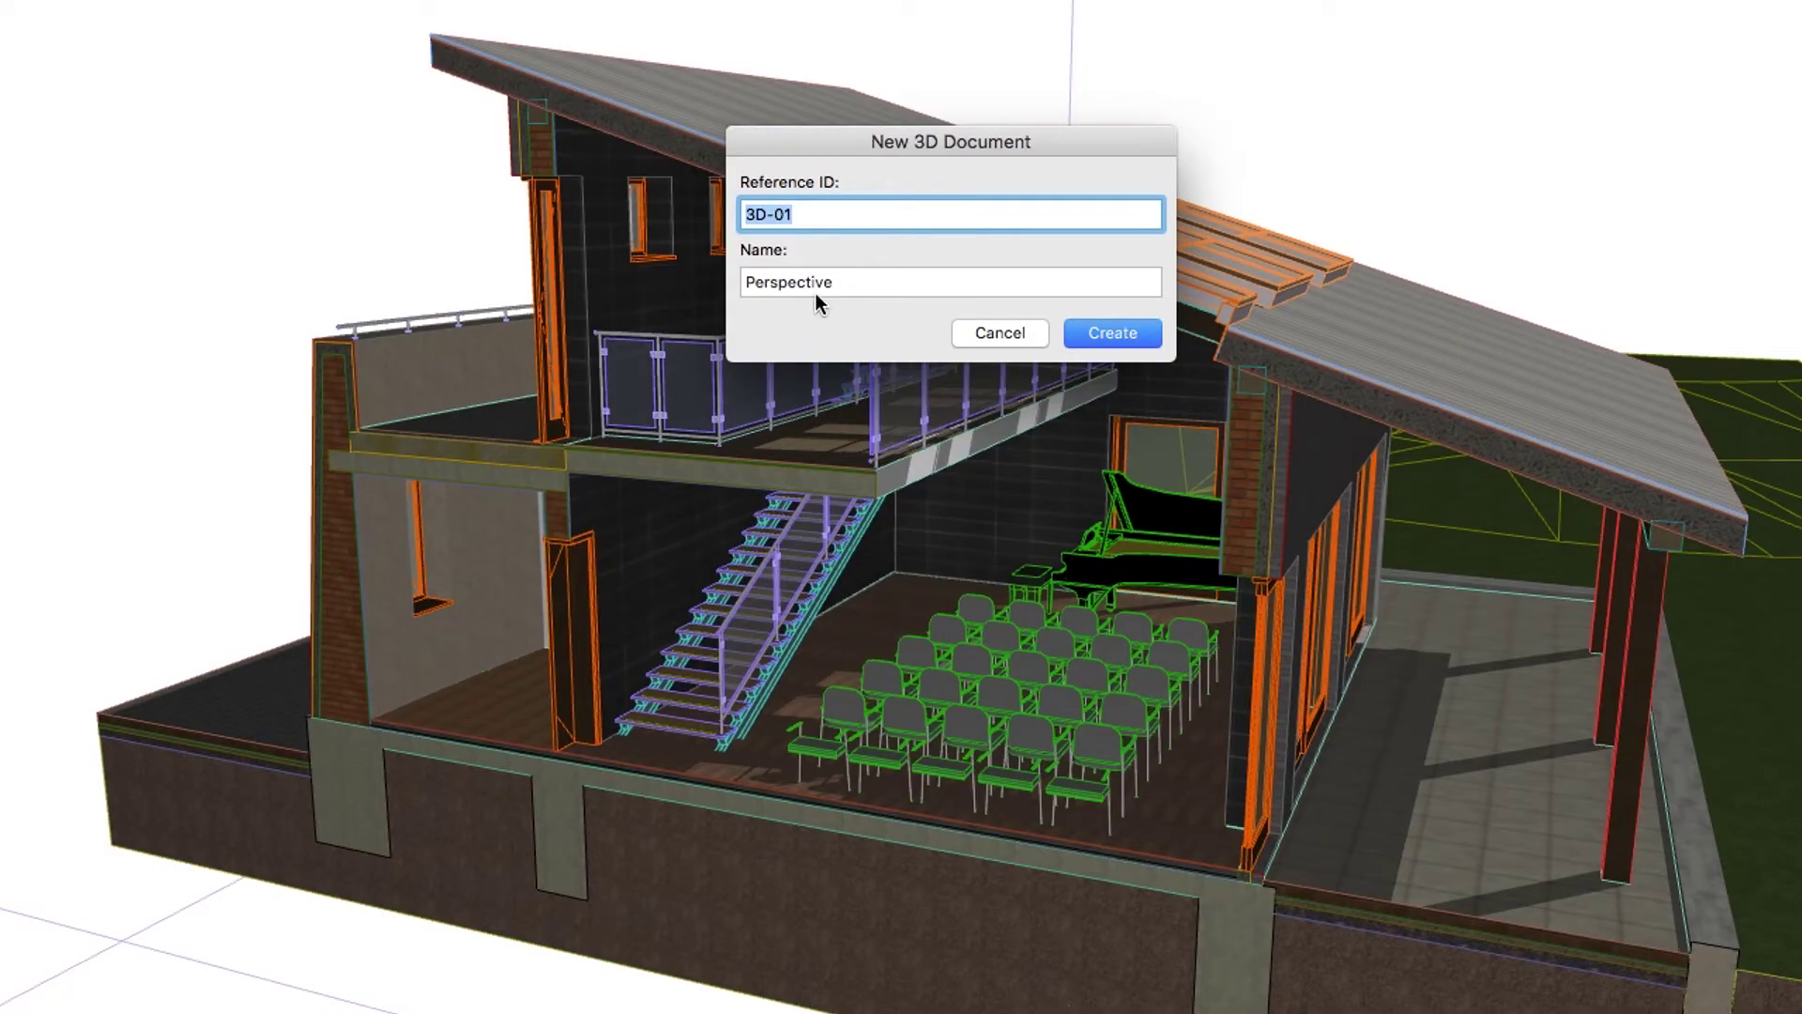
click(815, 284)
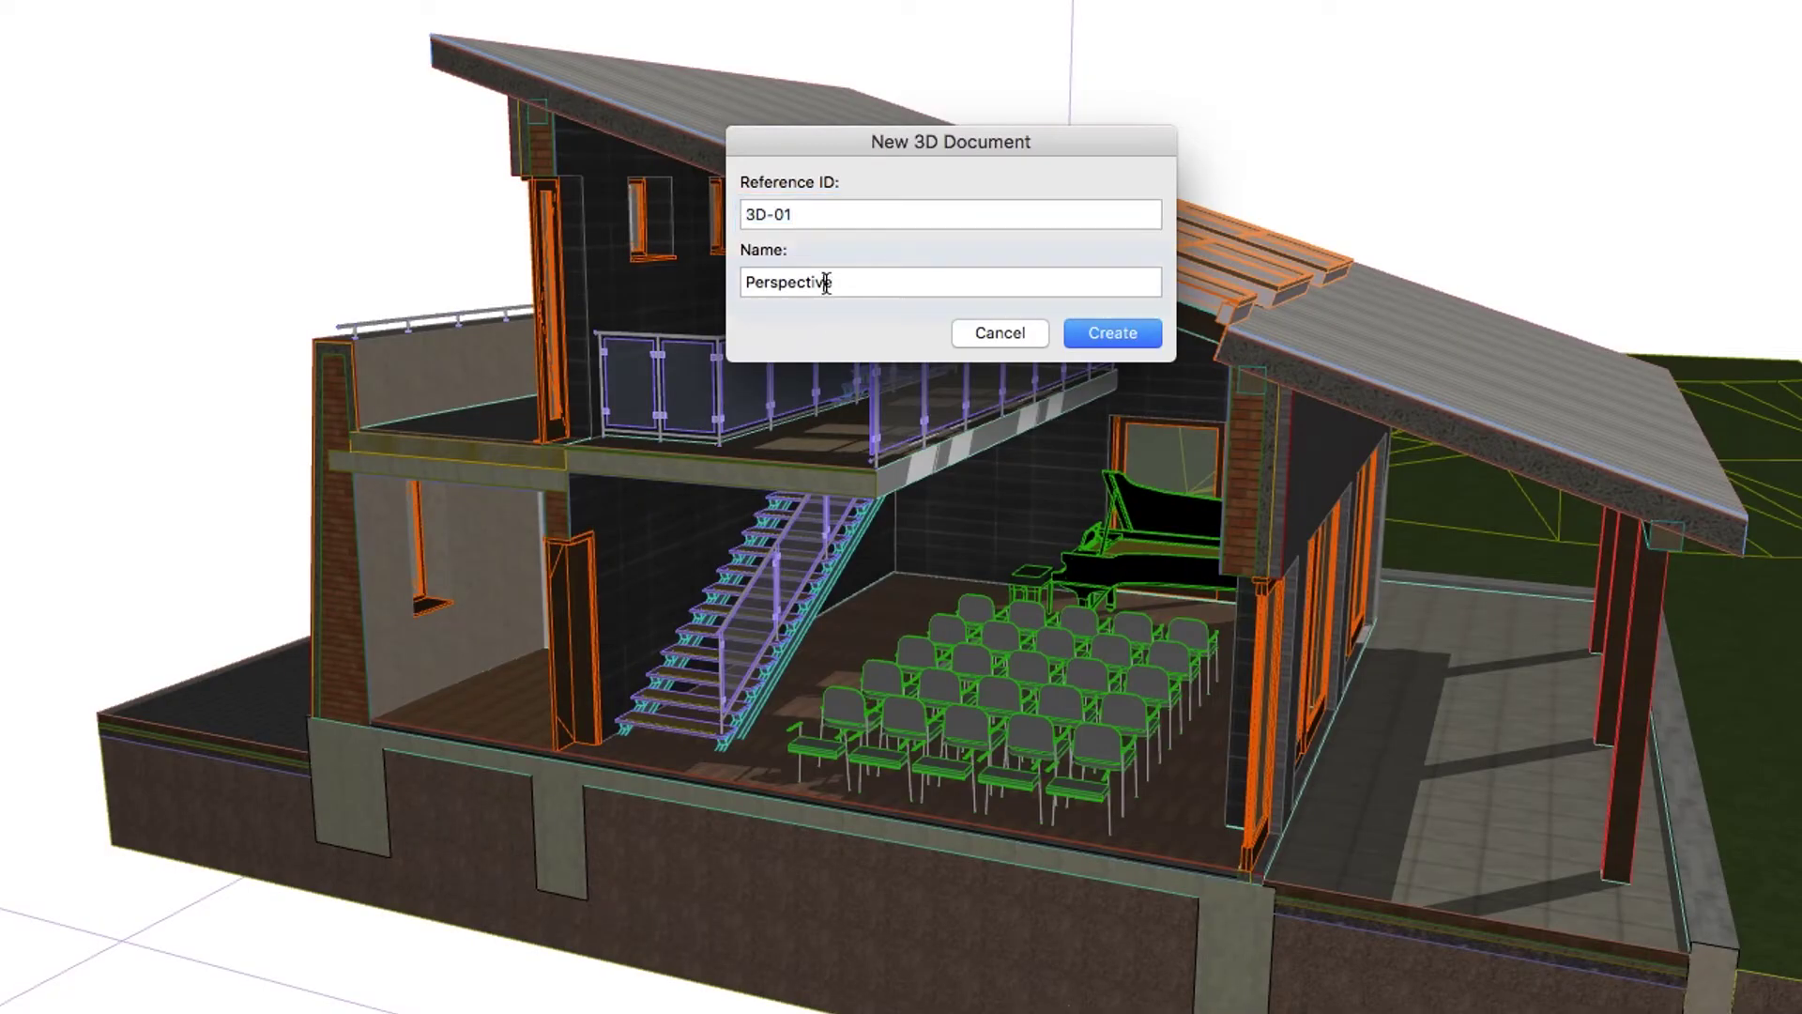
double_click(815, 283)
text(3D Cutaway)
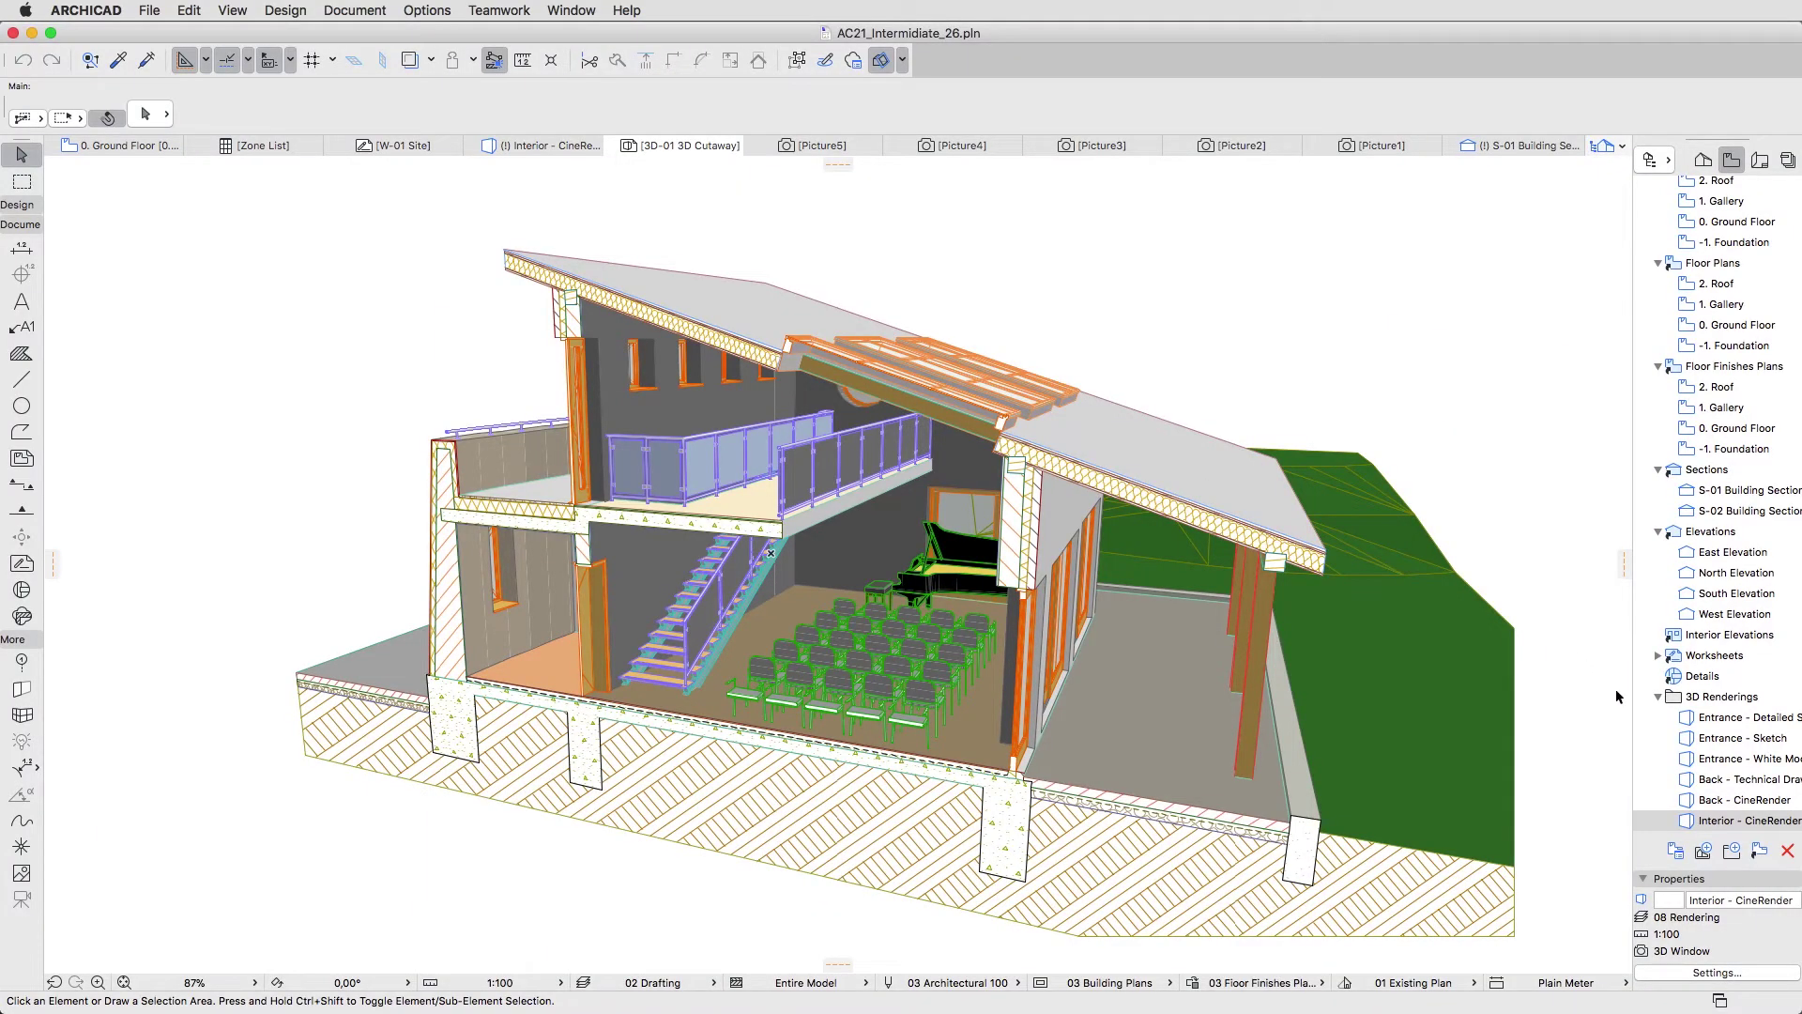
scroll(1648, 726, down, 3)
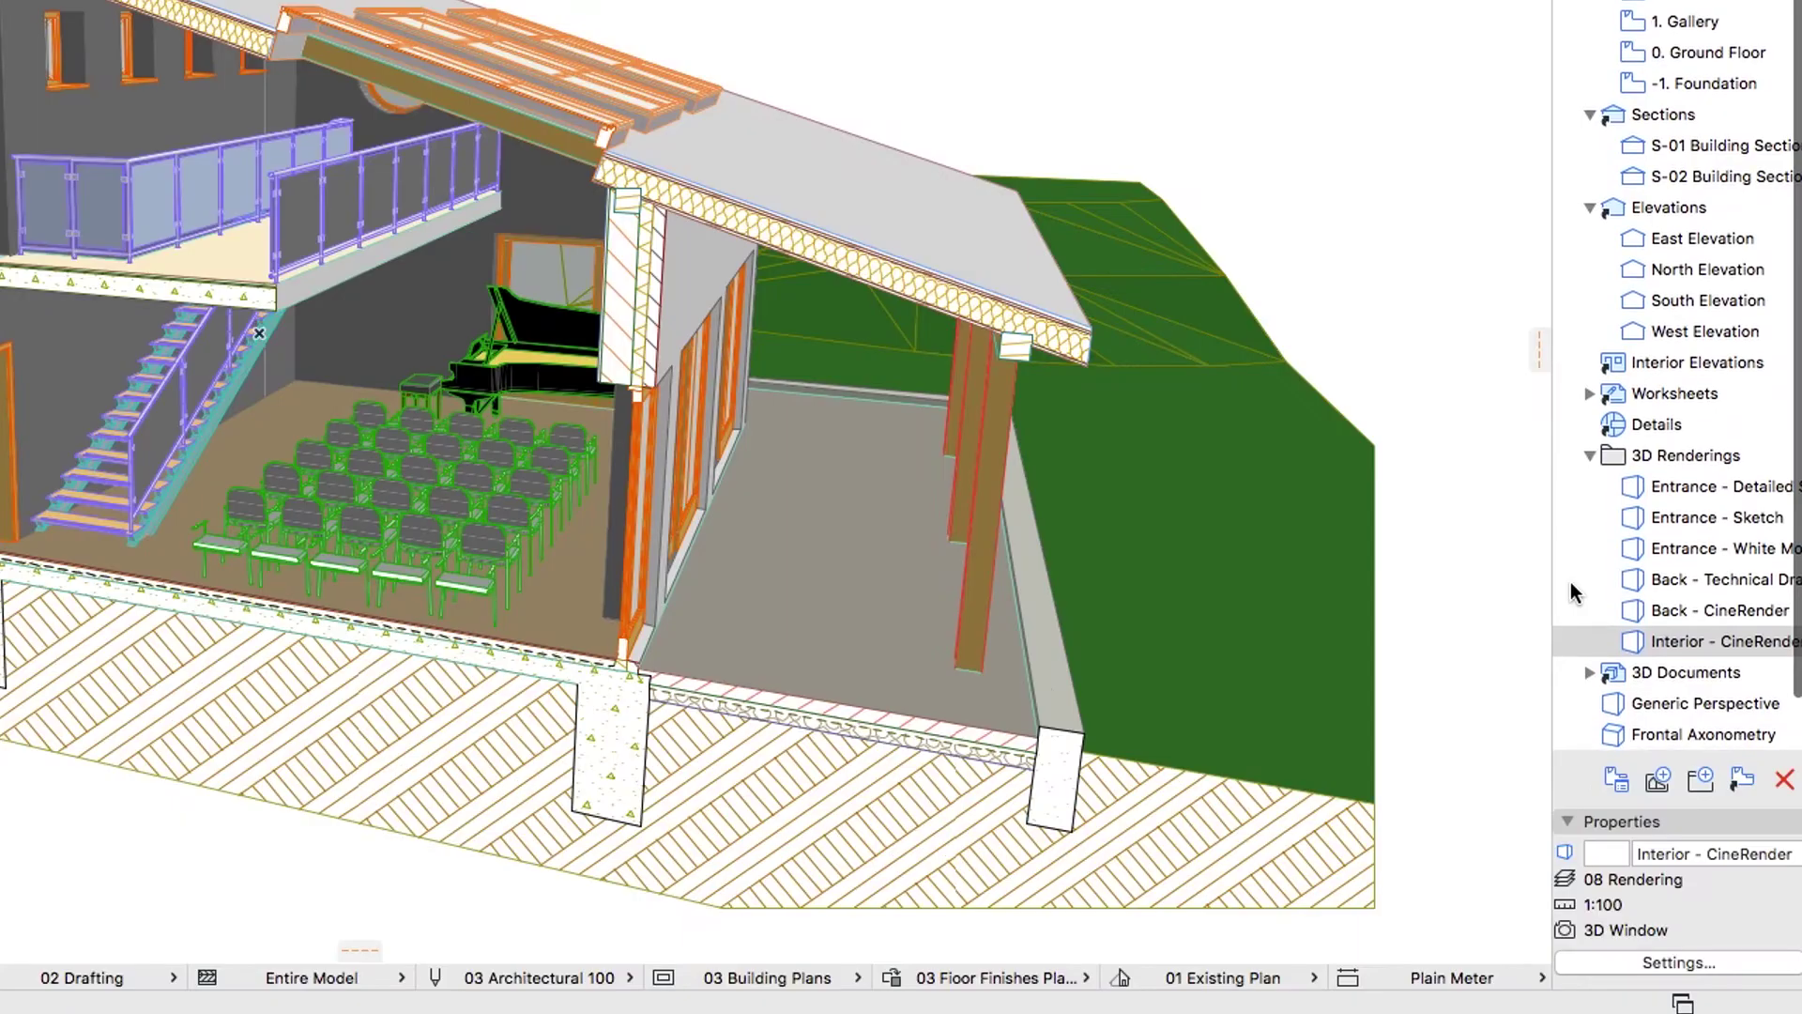
click(1588, 673)
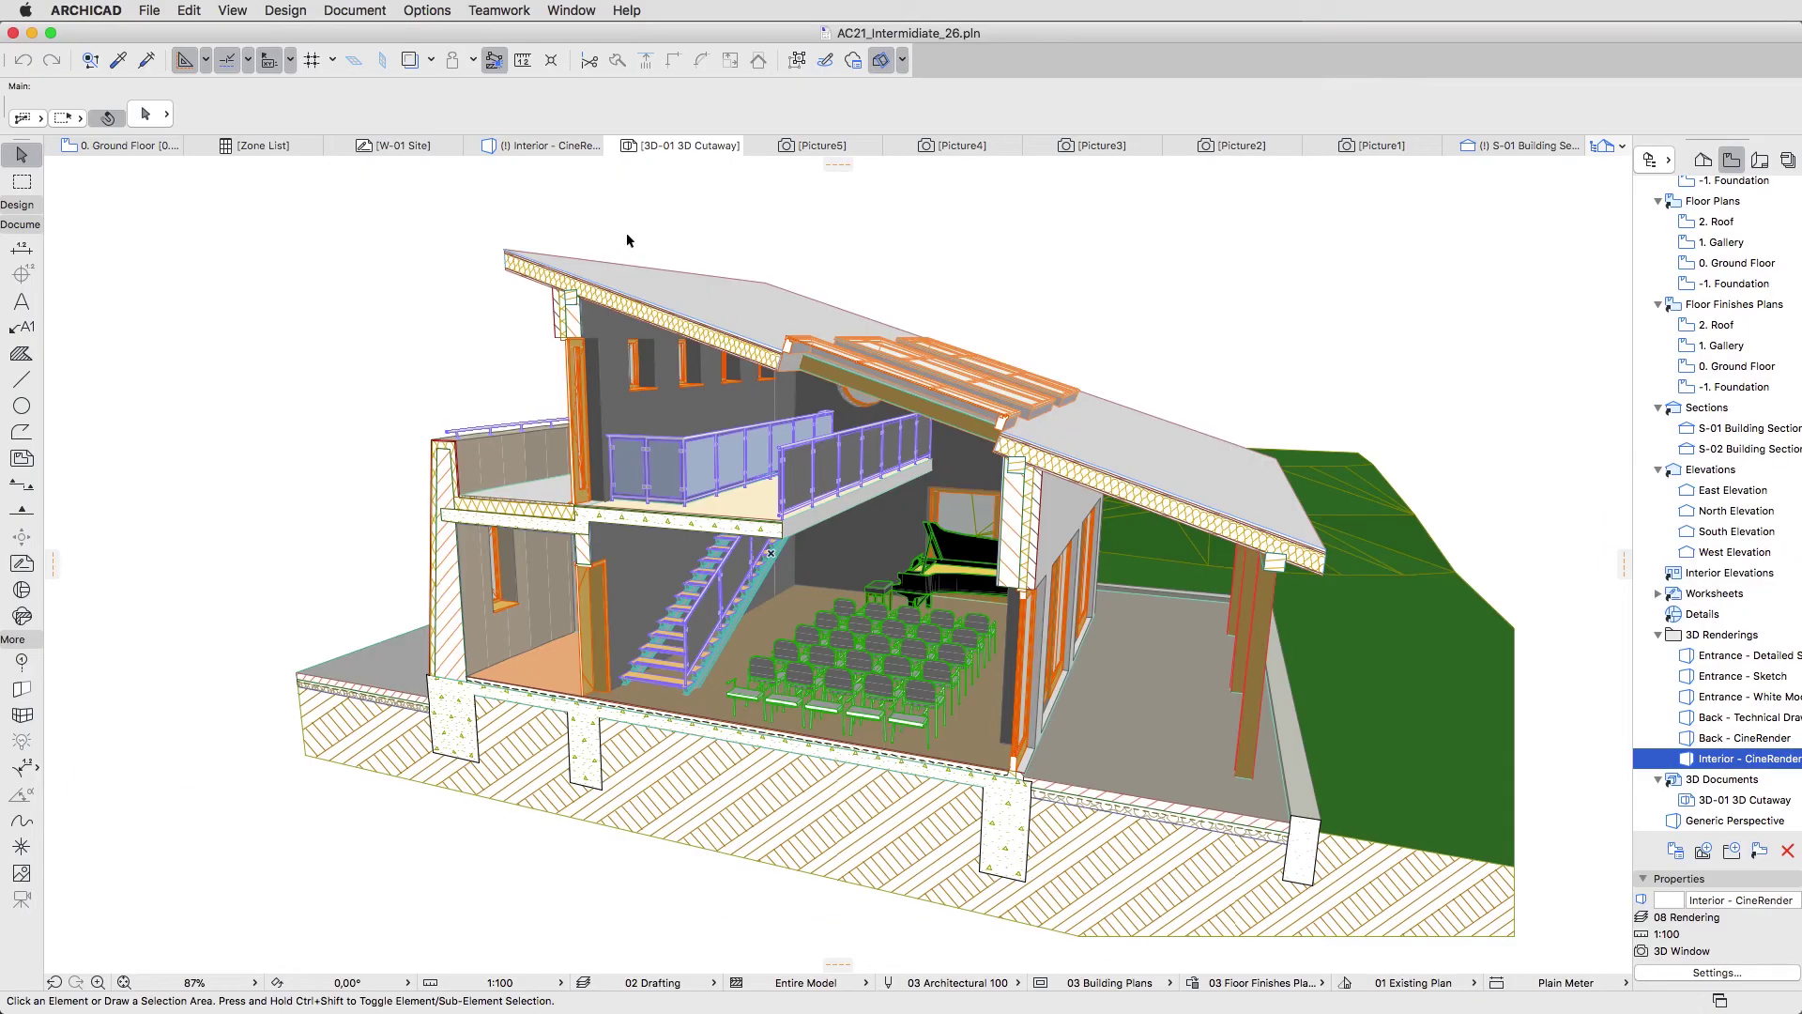
- Return to the Interior - CineRender 3D view and add a cutting plane through the roof beams that removes the covered terrace
click(571, 148)
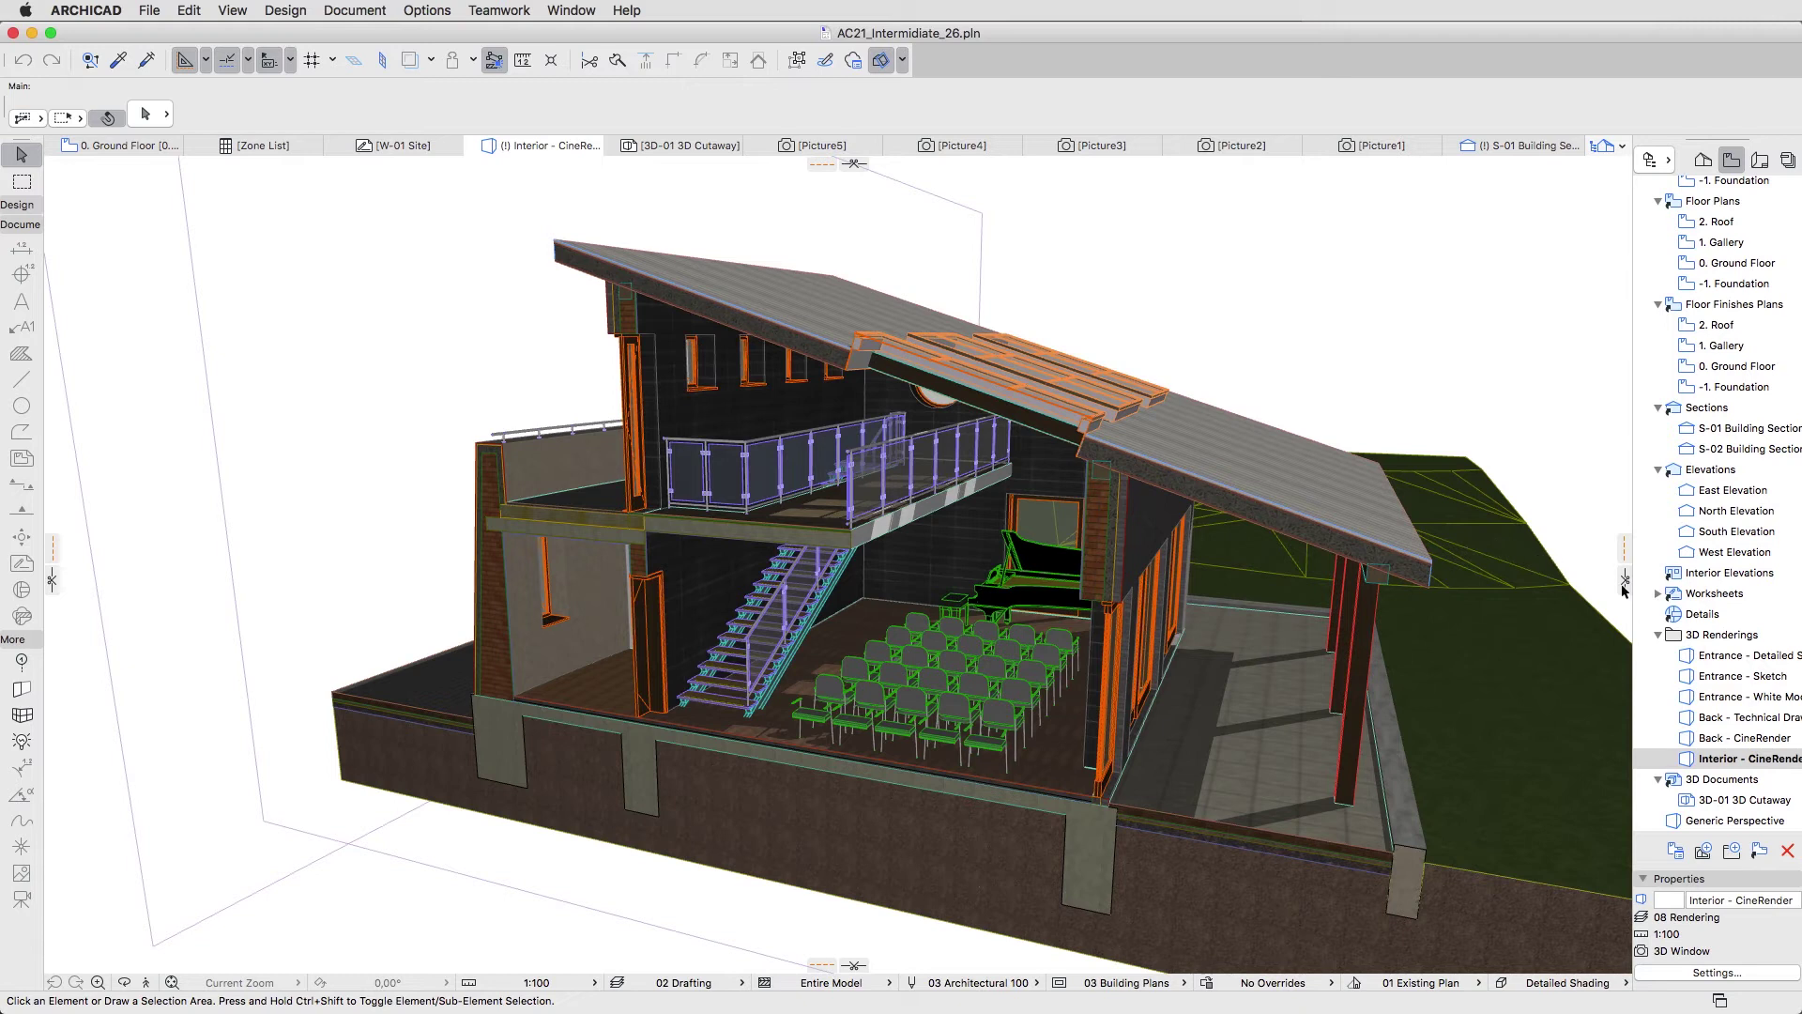
drag(1629, 591, 1109, 601)
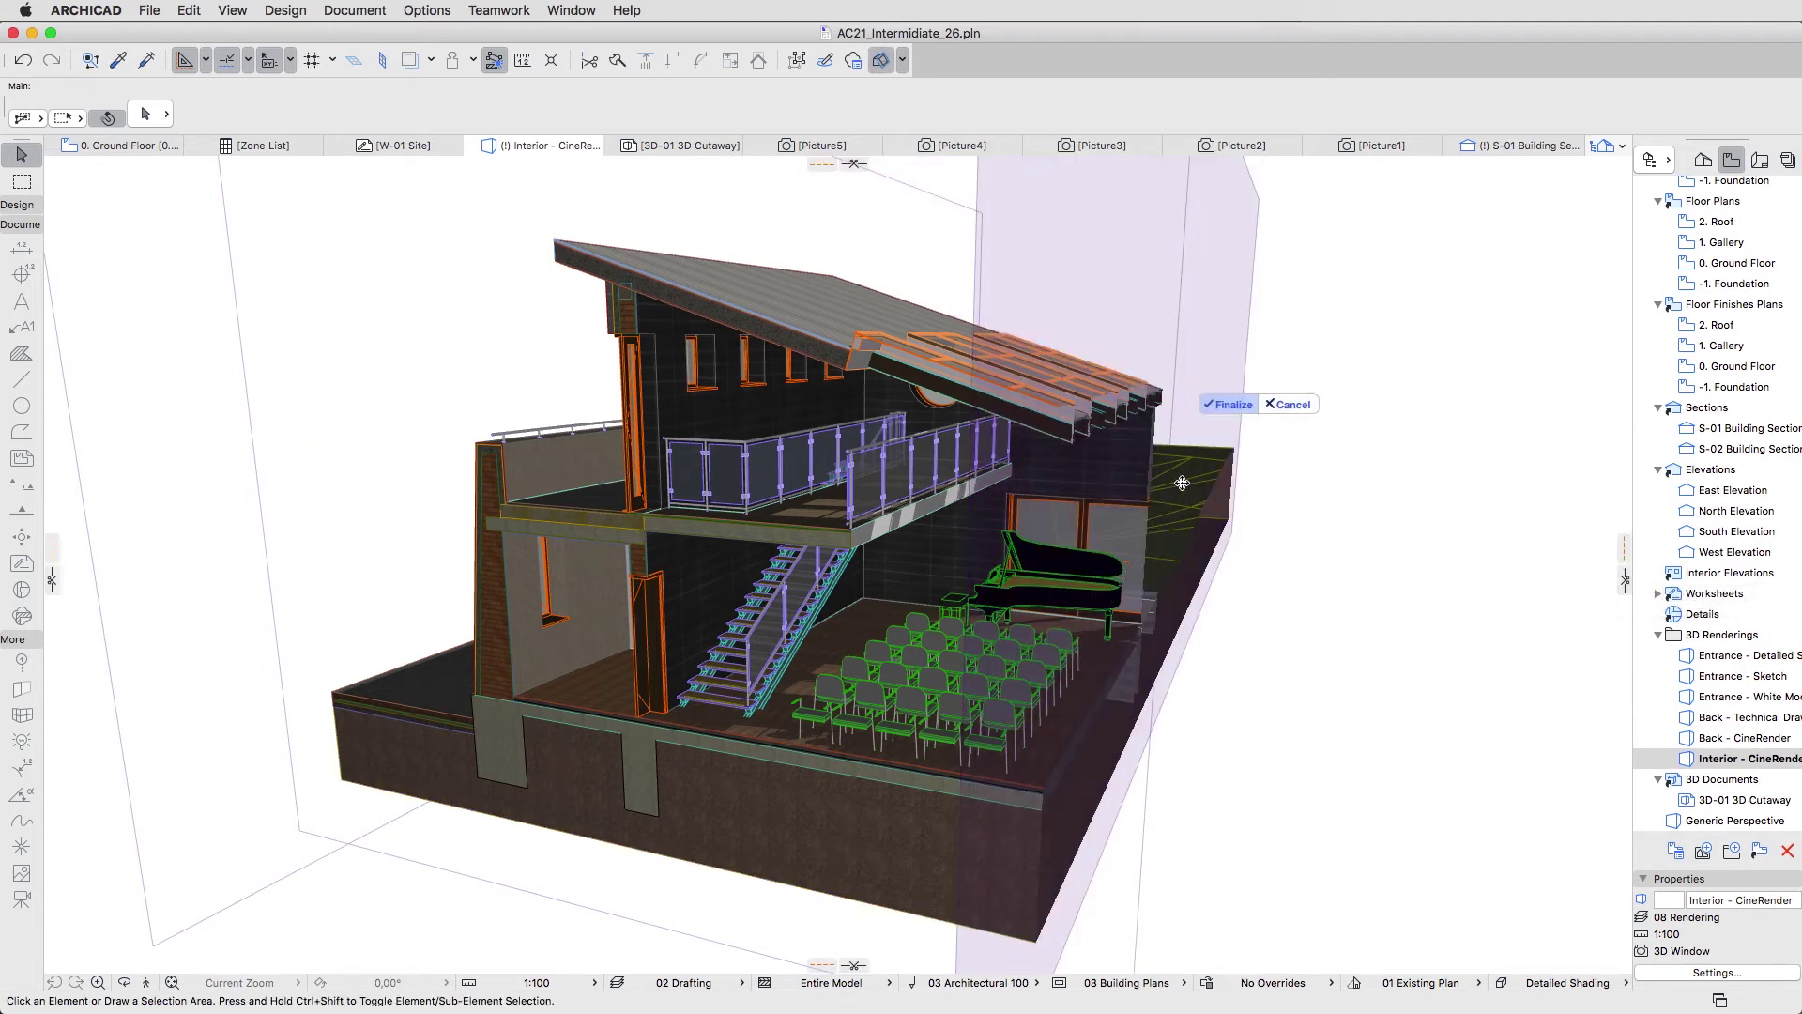
click(1217, 405)
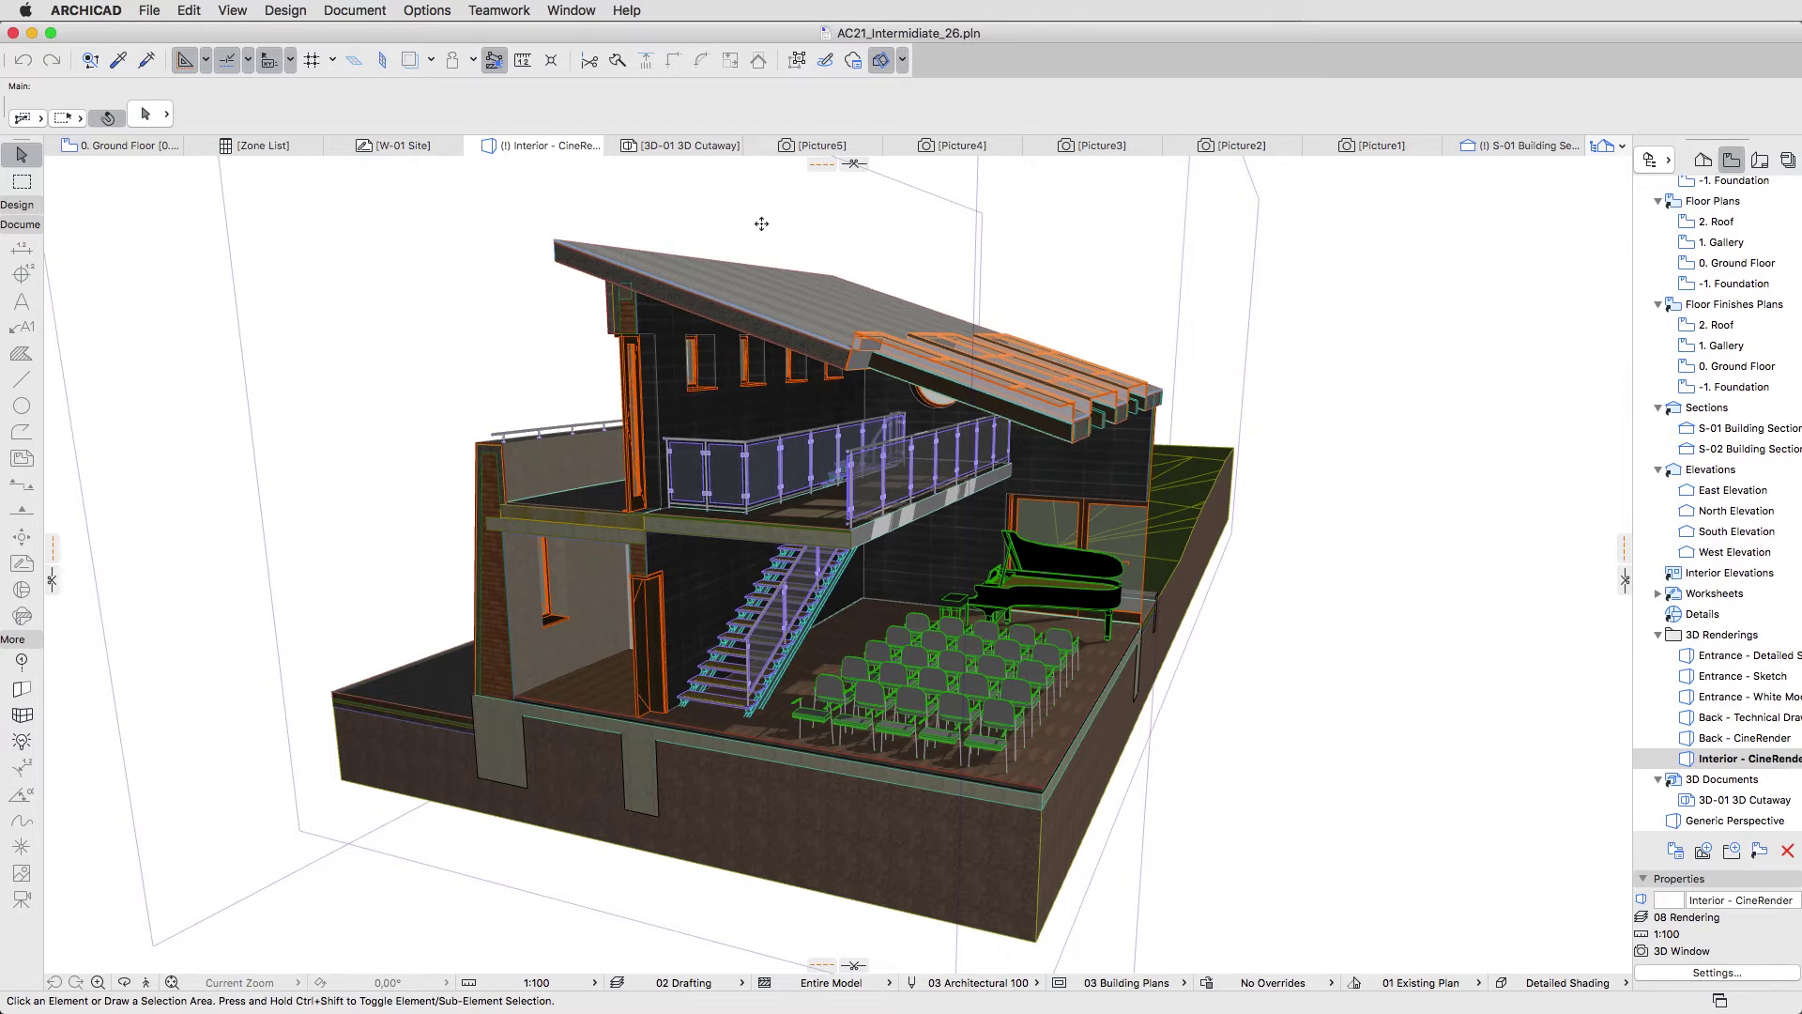
- Redefine the 3D Cutaway document based on the current 3D window
click(689, 144)
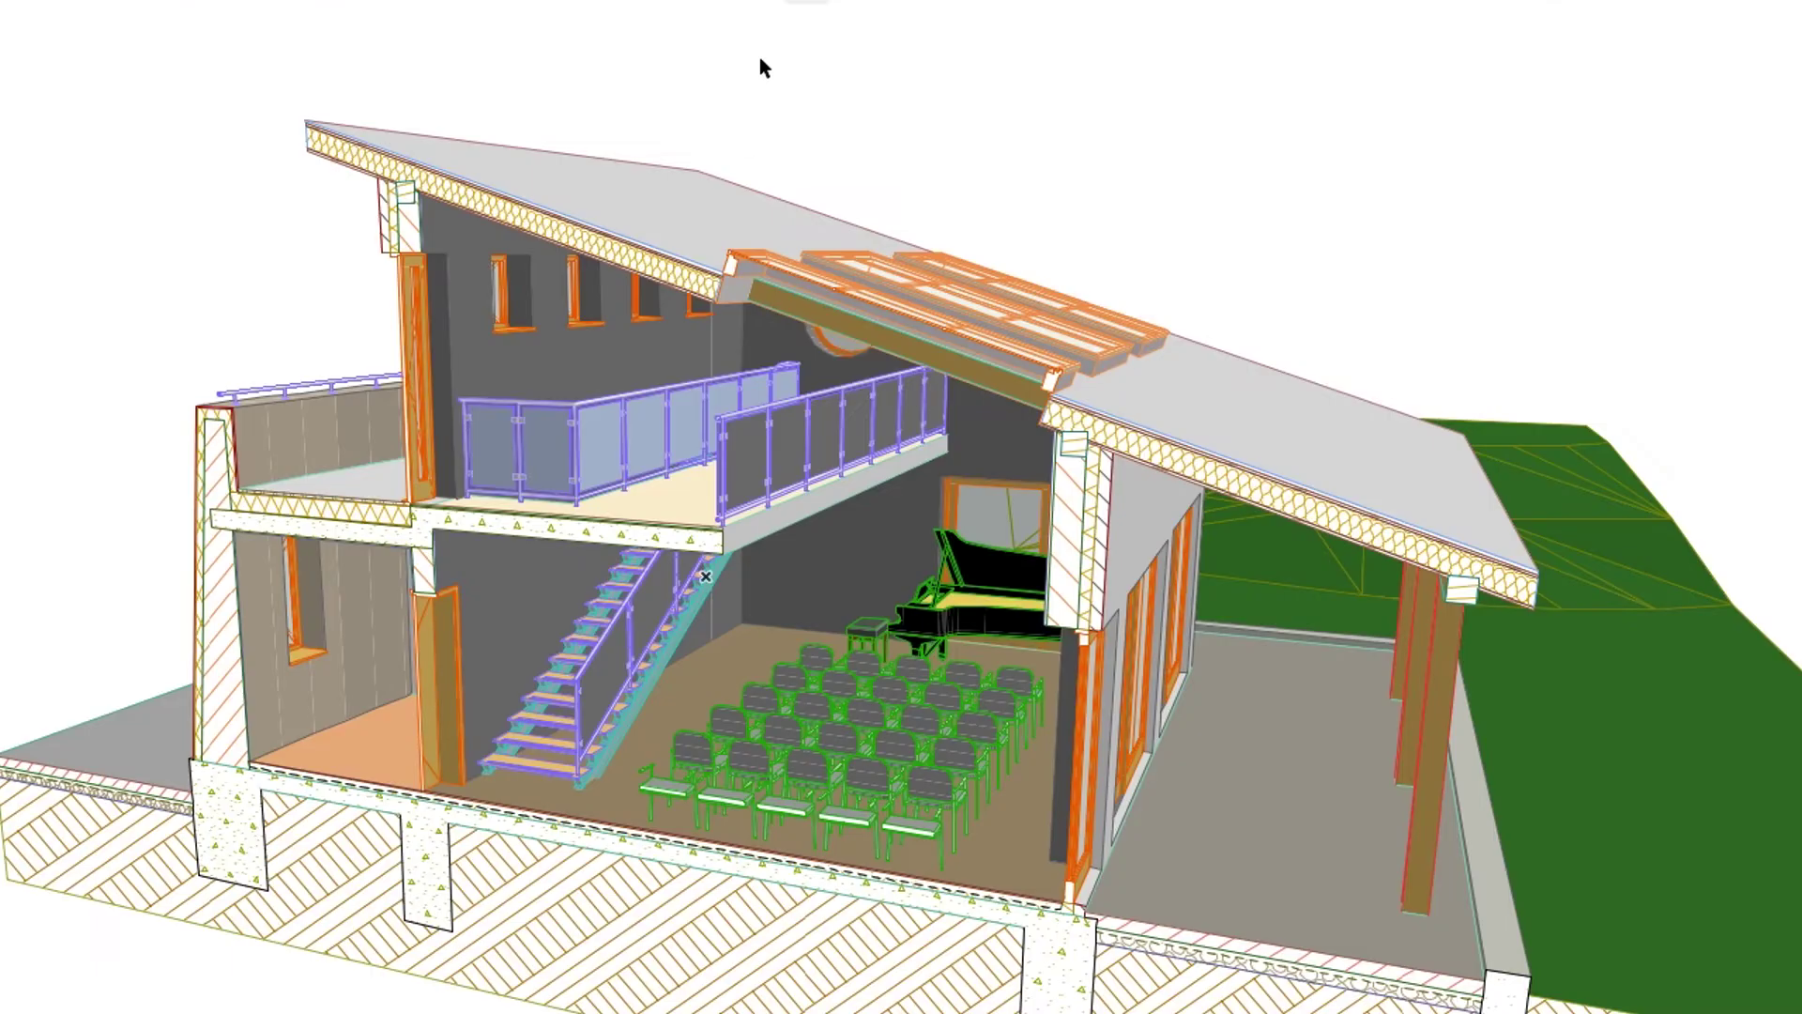
right_click(806, 208)
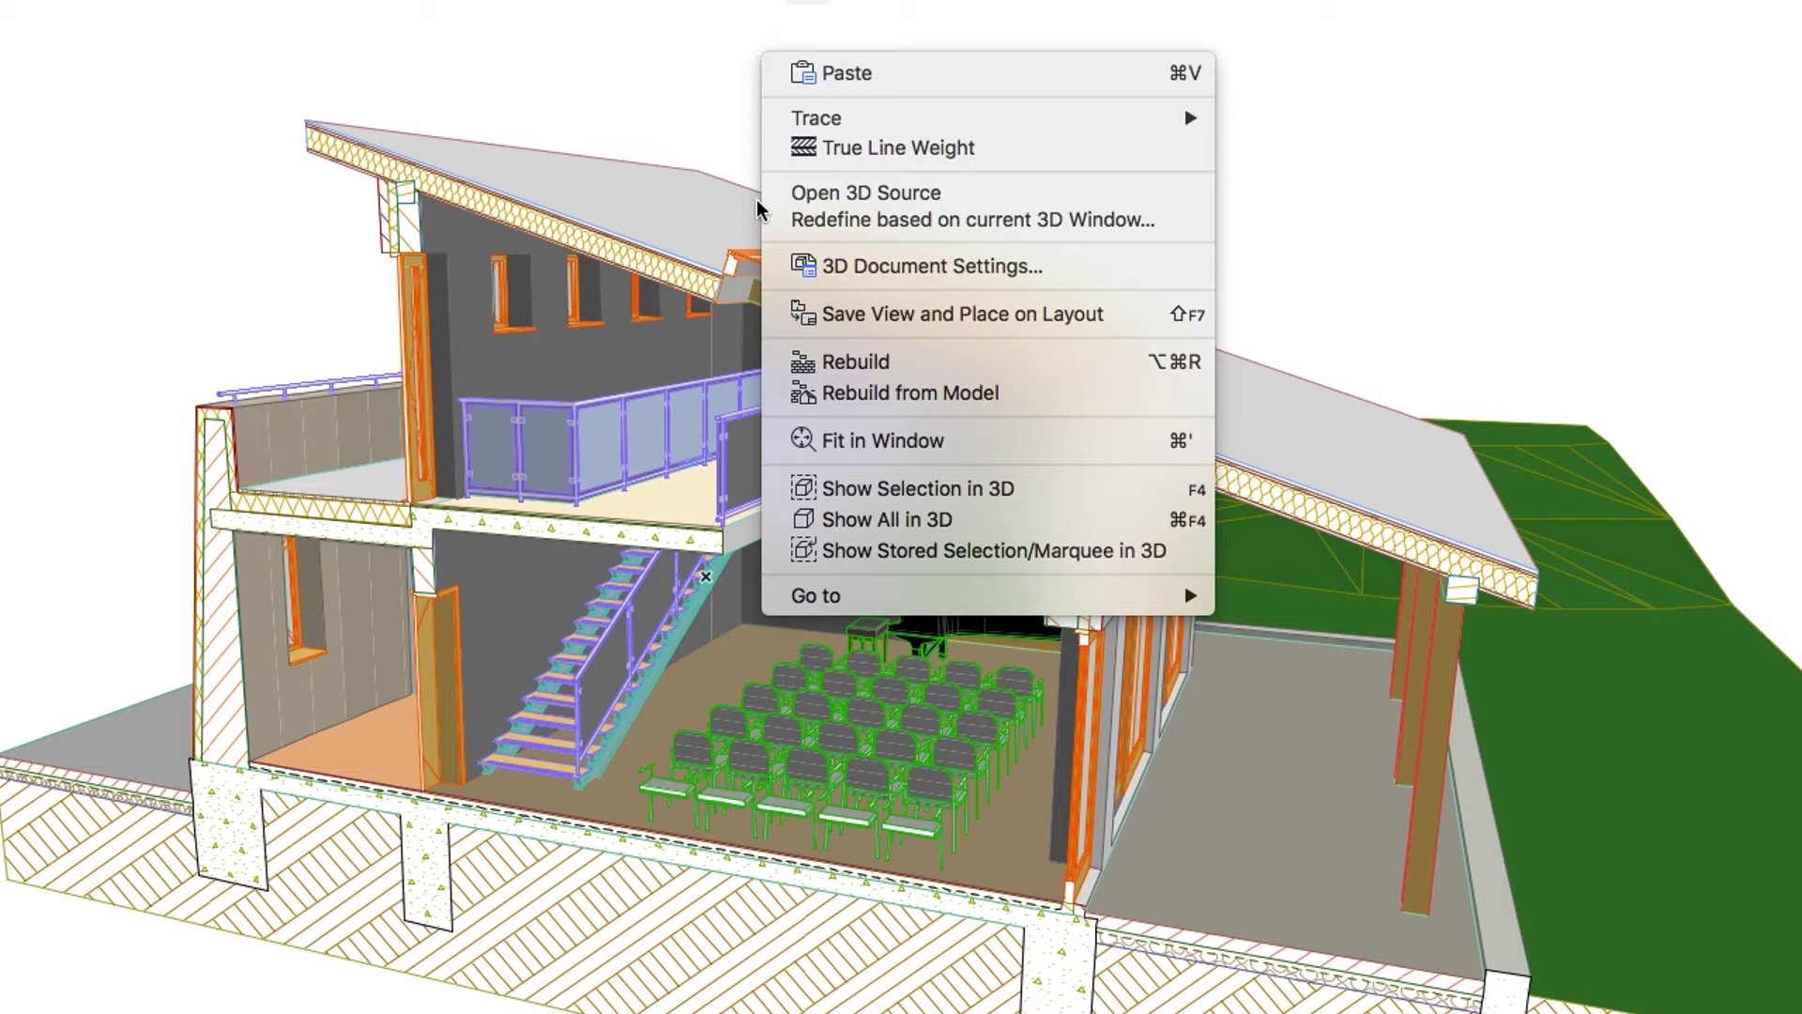
click(901, 224)
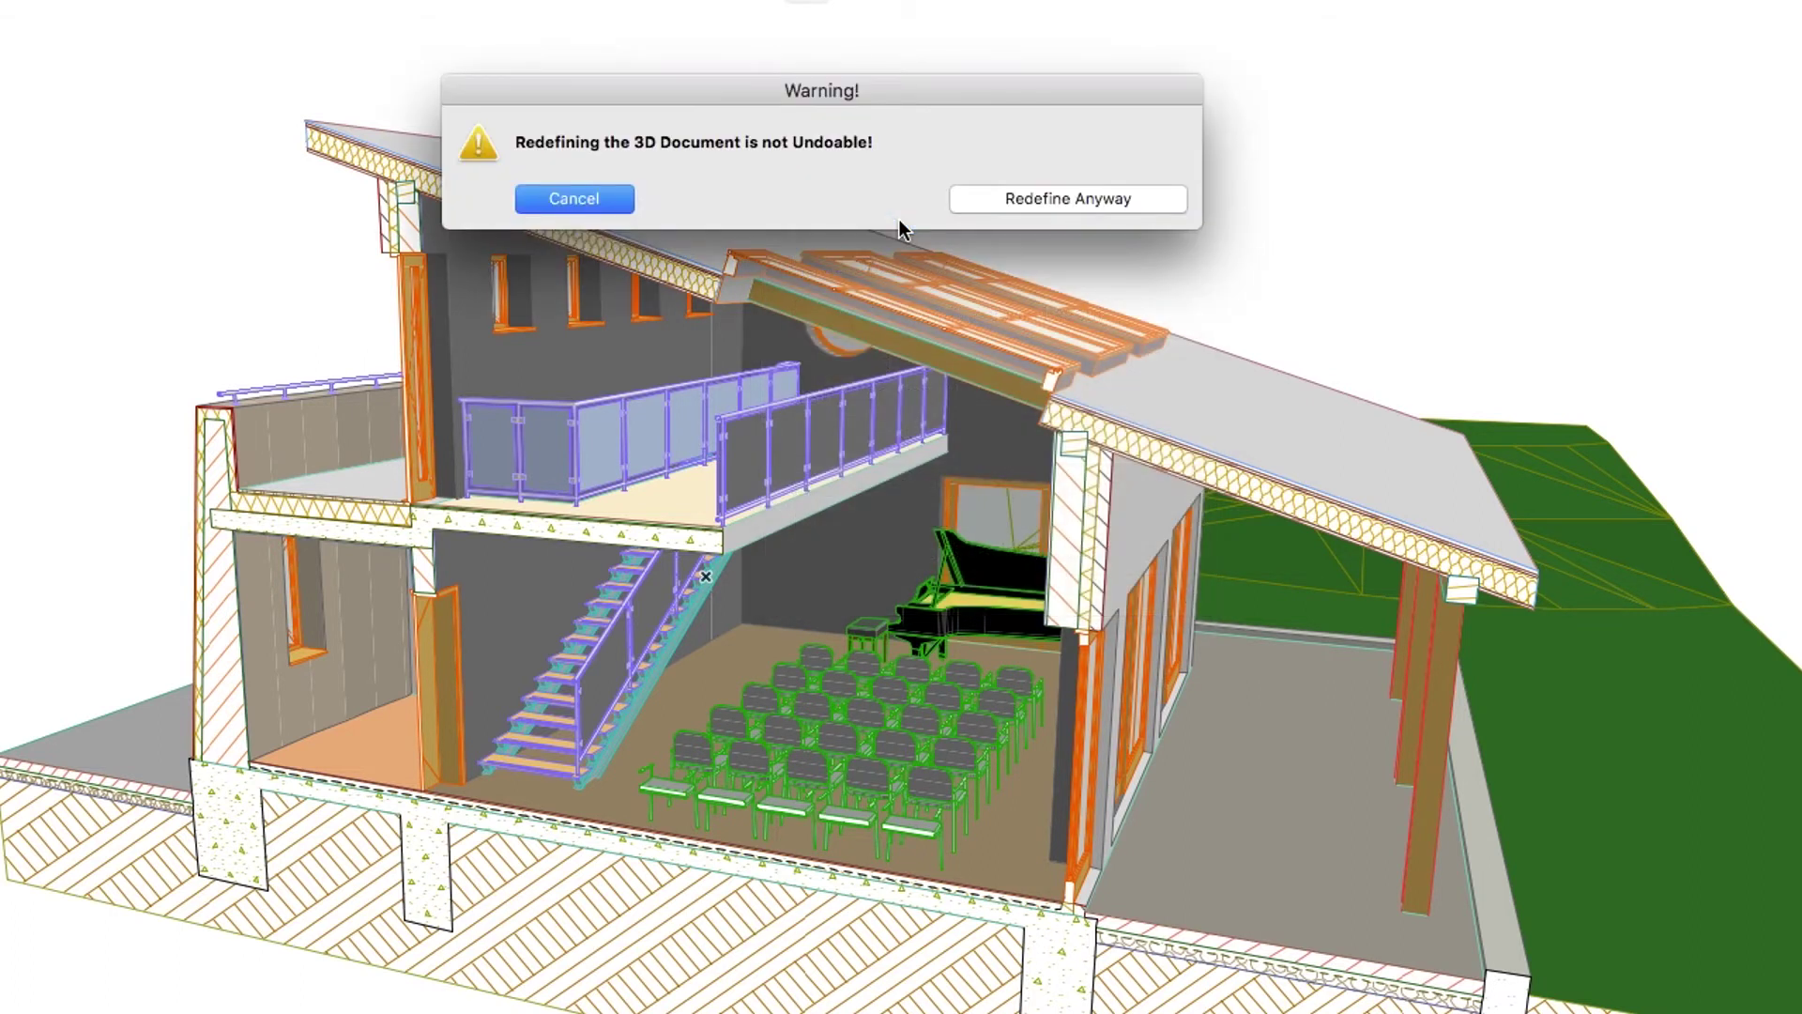
click(976, 207)
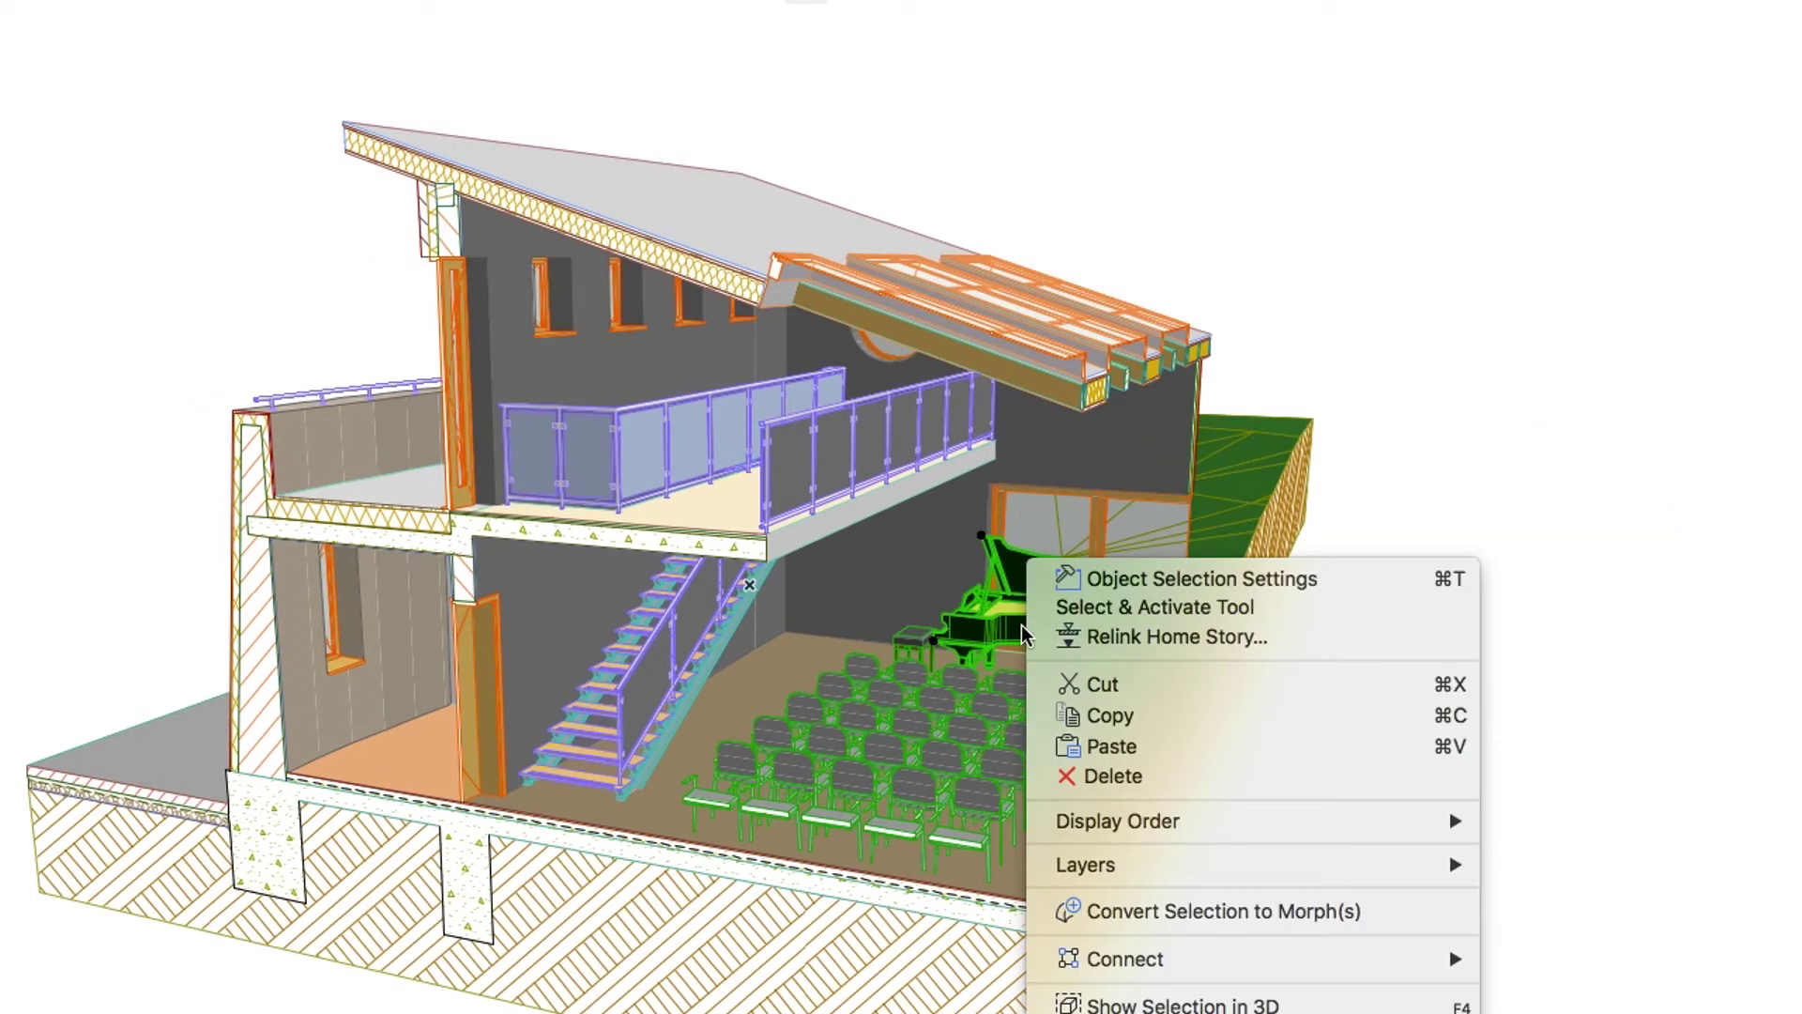
- Hide the layer of the piano and chairs, and redefine the 3D-01 3D Cutaway view with the current window settings
mouse_move(1081, 869)
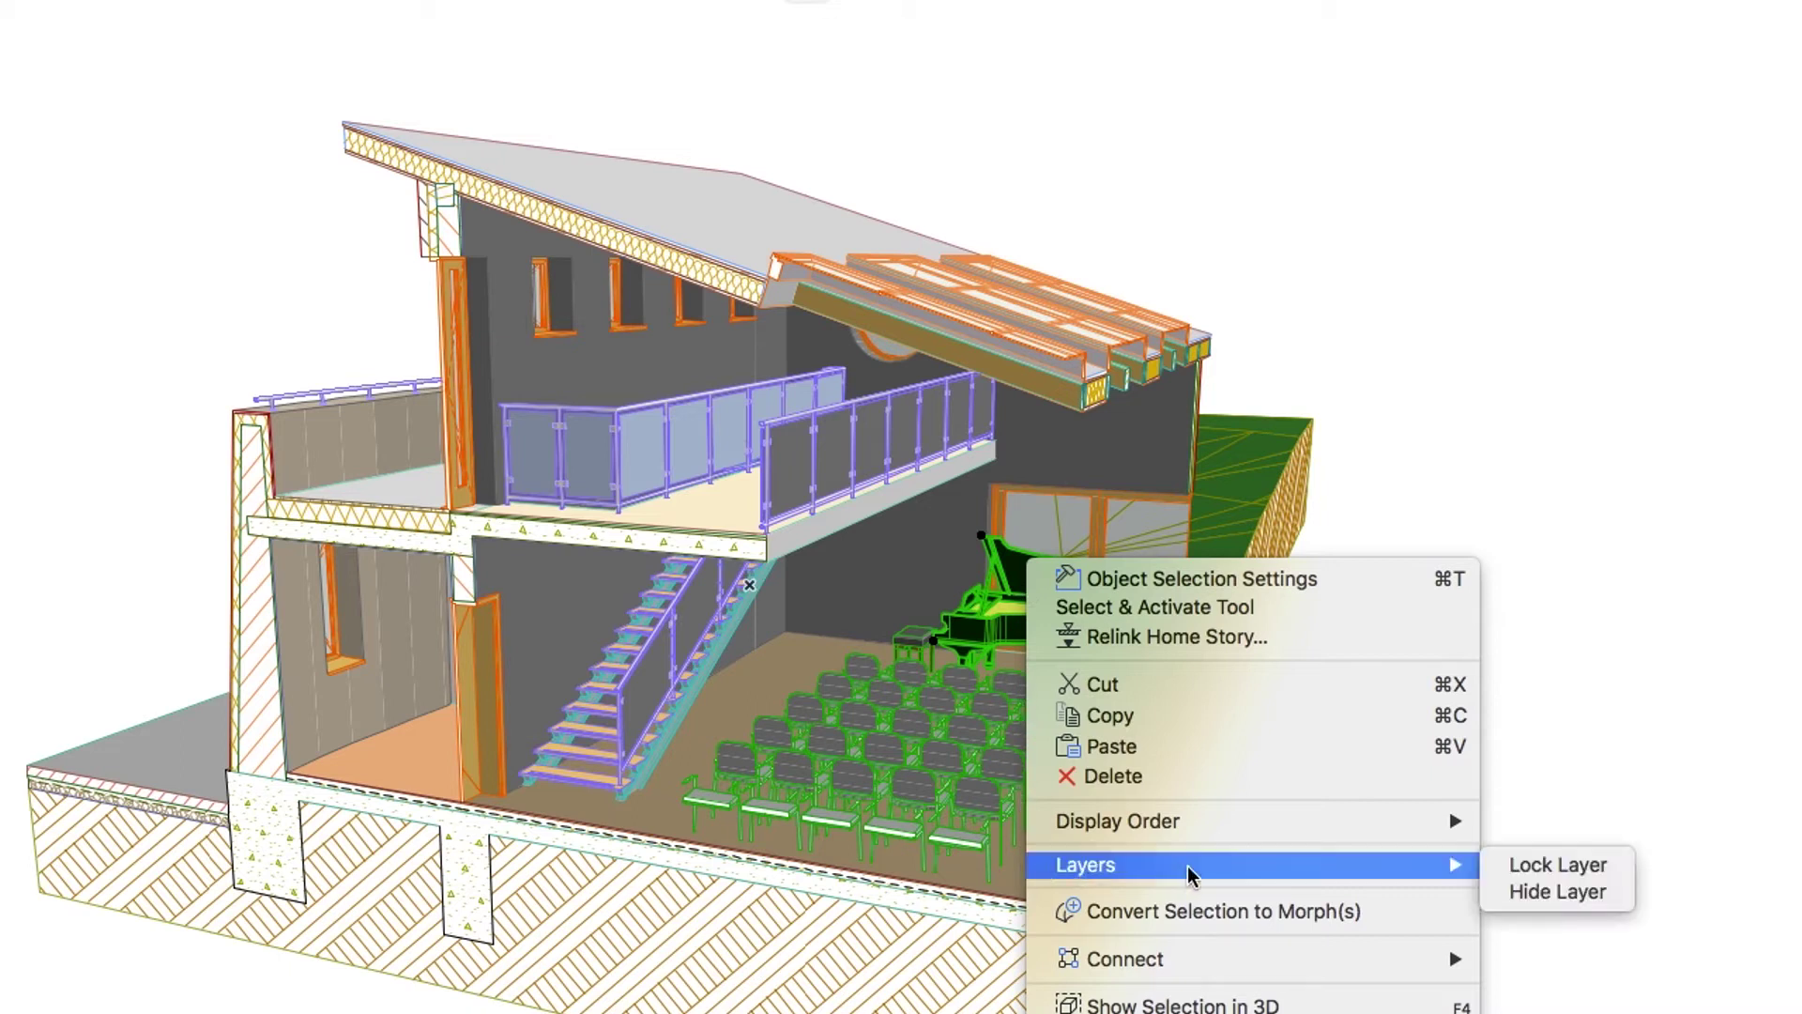
click(1509, 895)
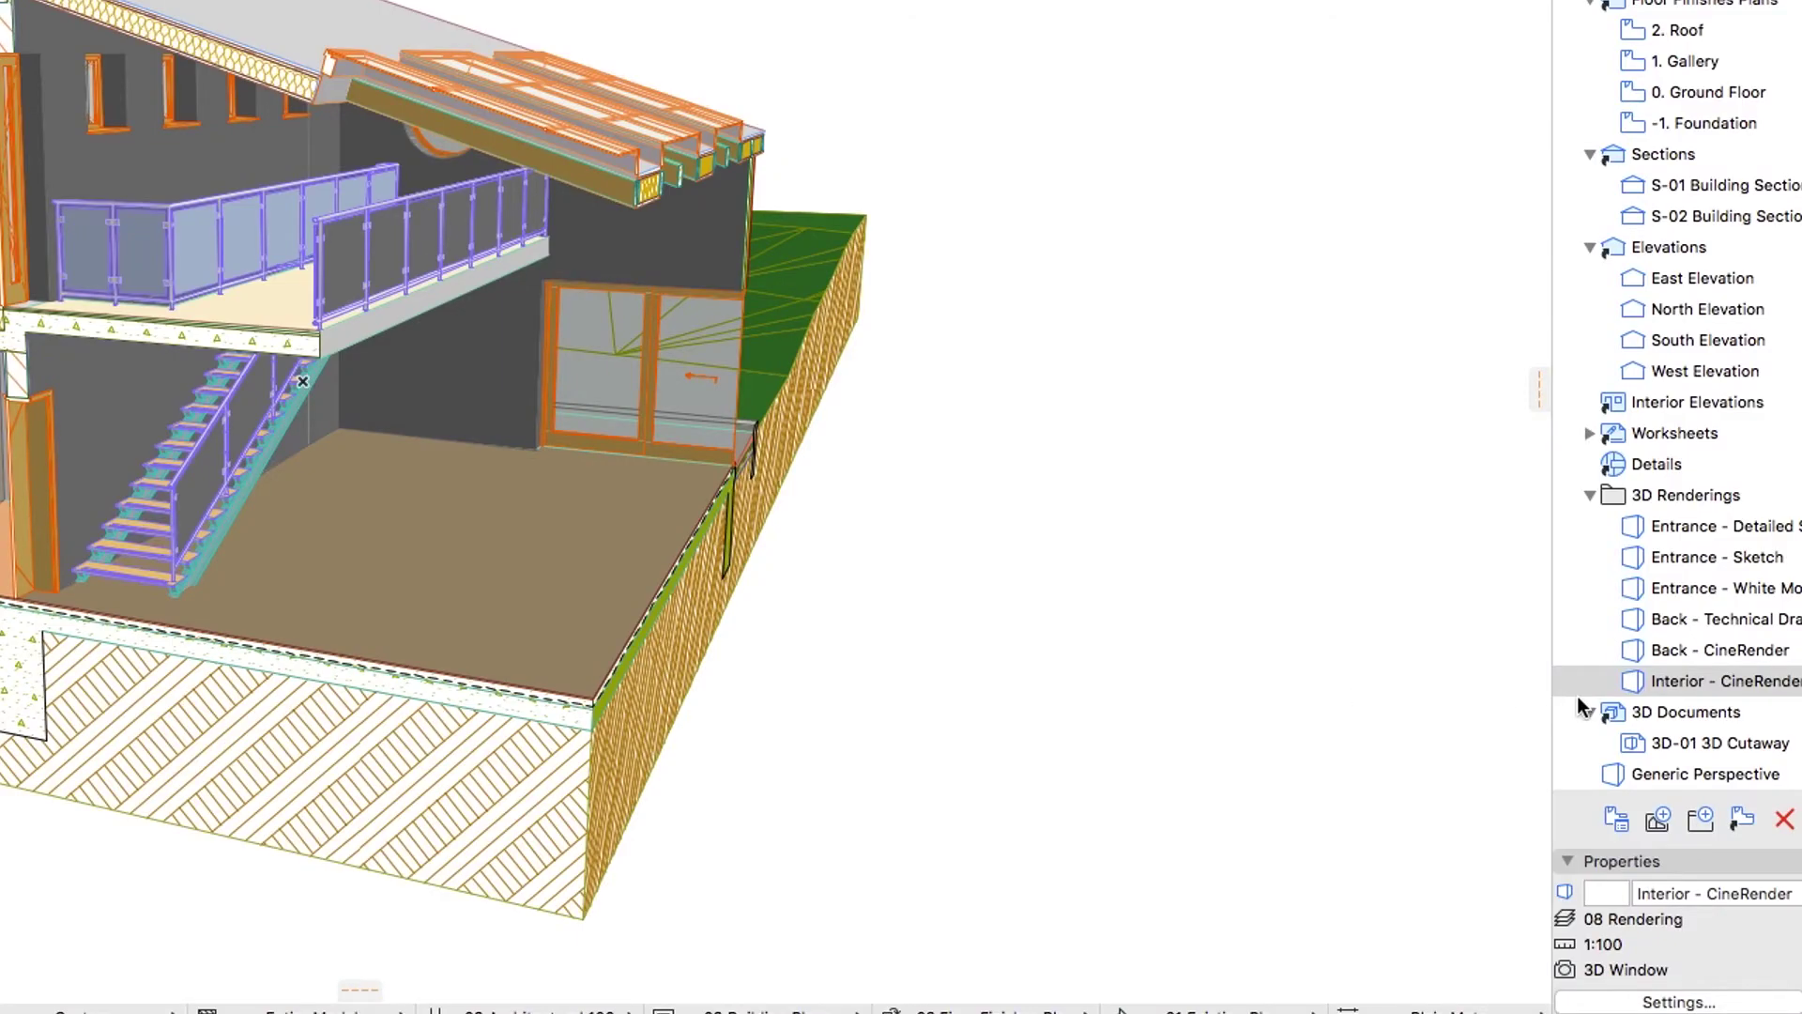
right_click(1636, 745)
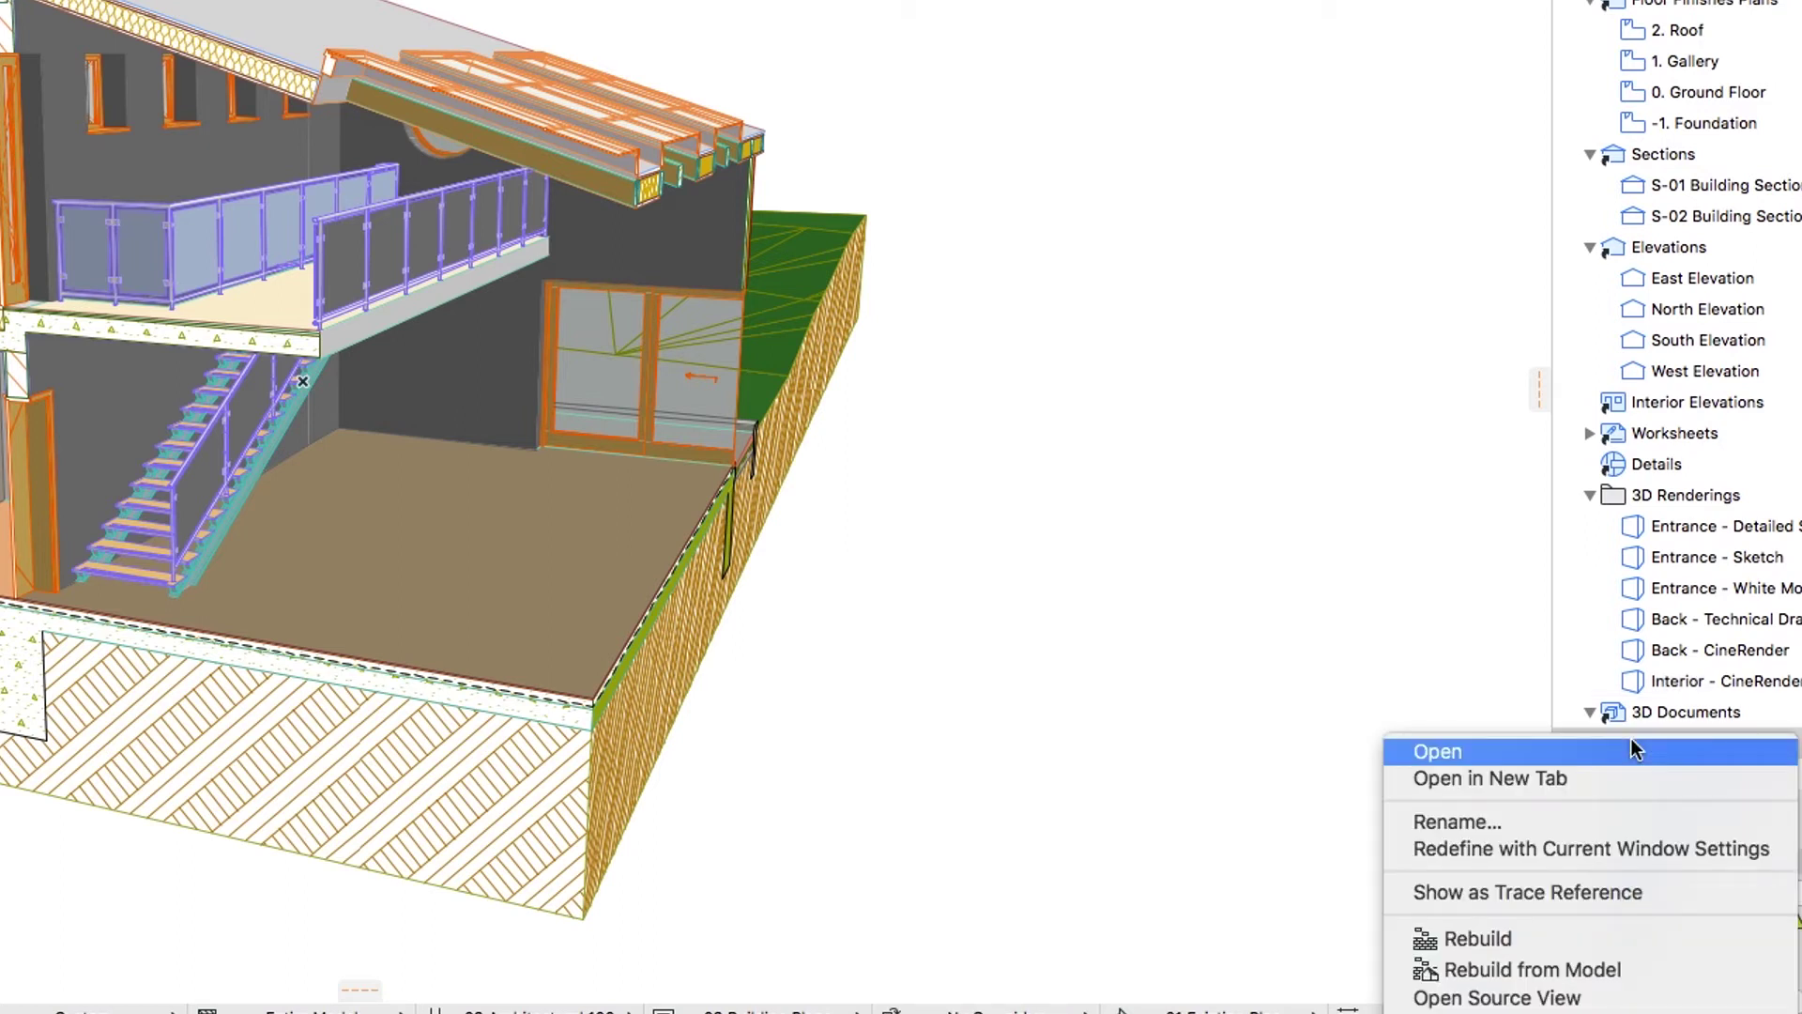
click(1607, 849)
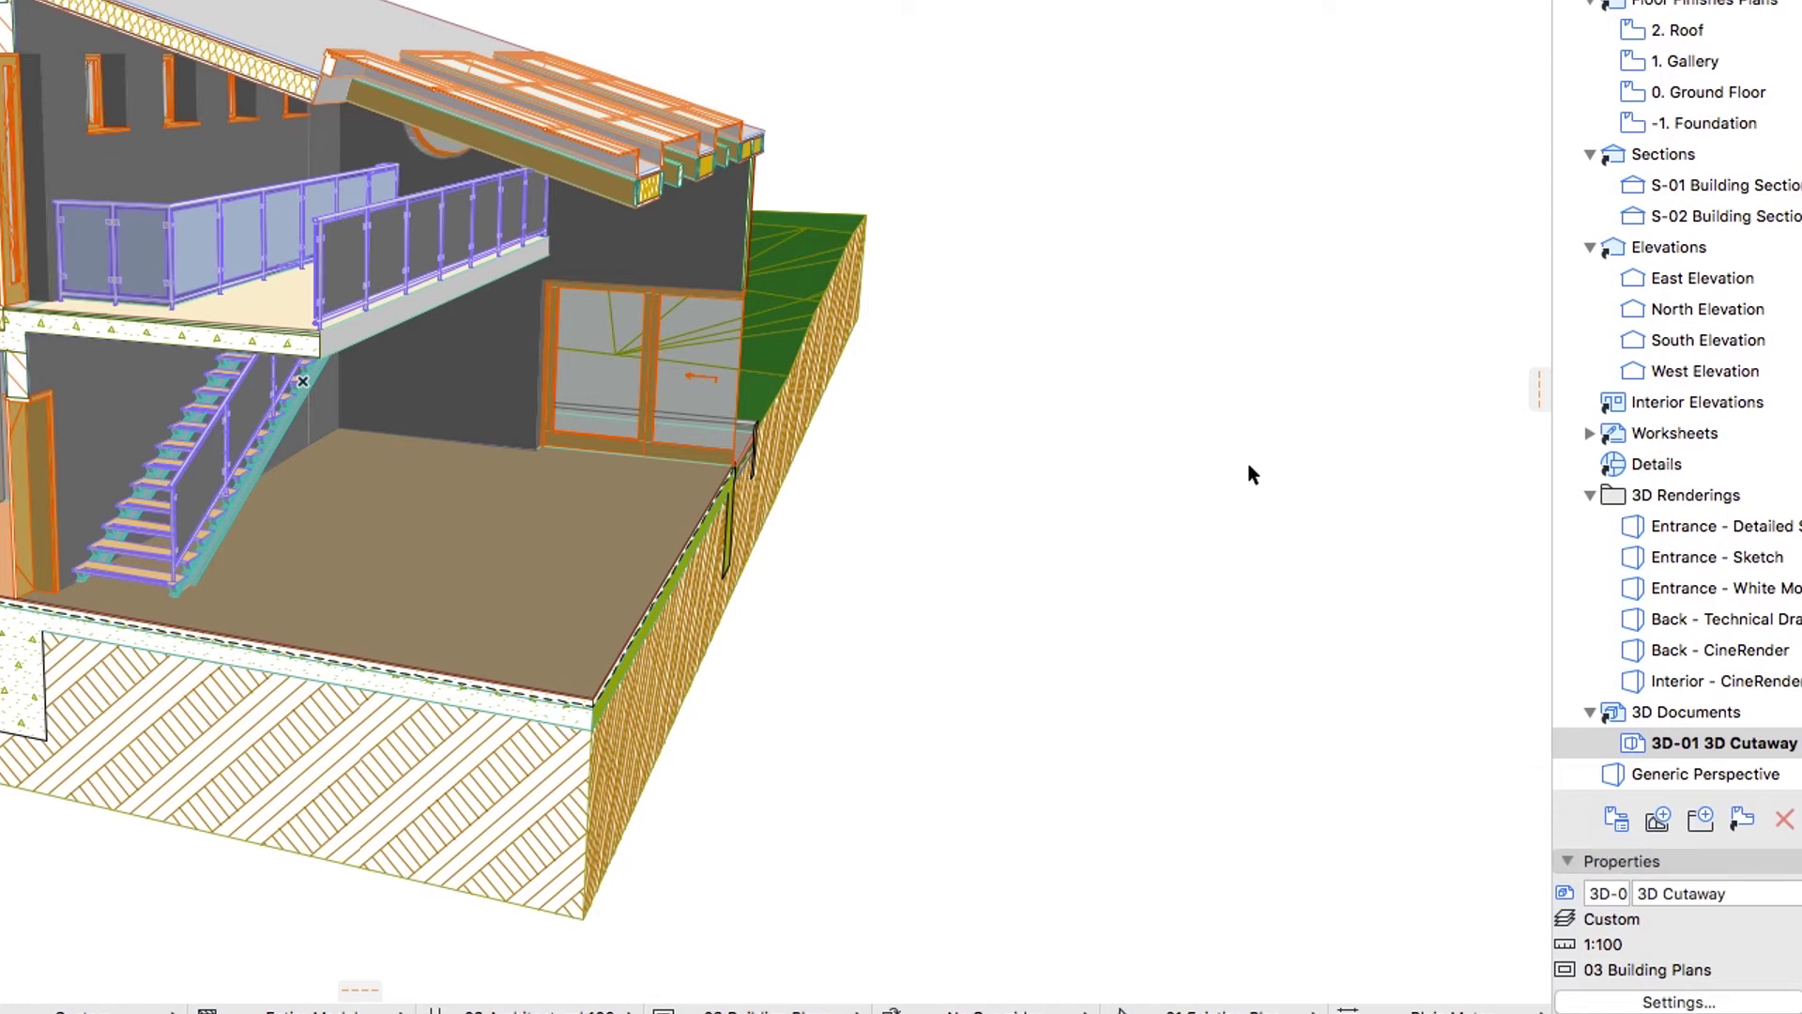
- Enable Vectorial 3D Hatching for uncut elements in the 3D Cutaway document's settings
right_click(1213, 380)
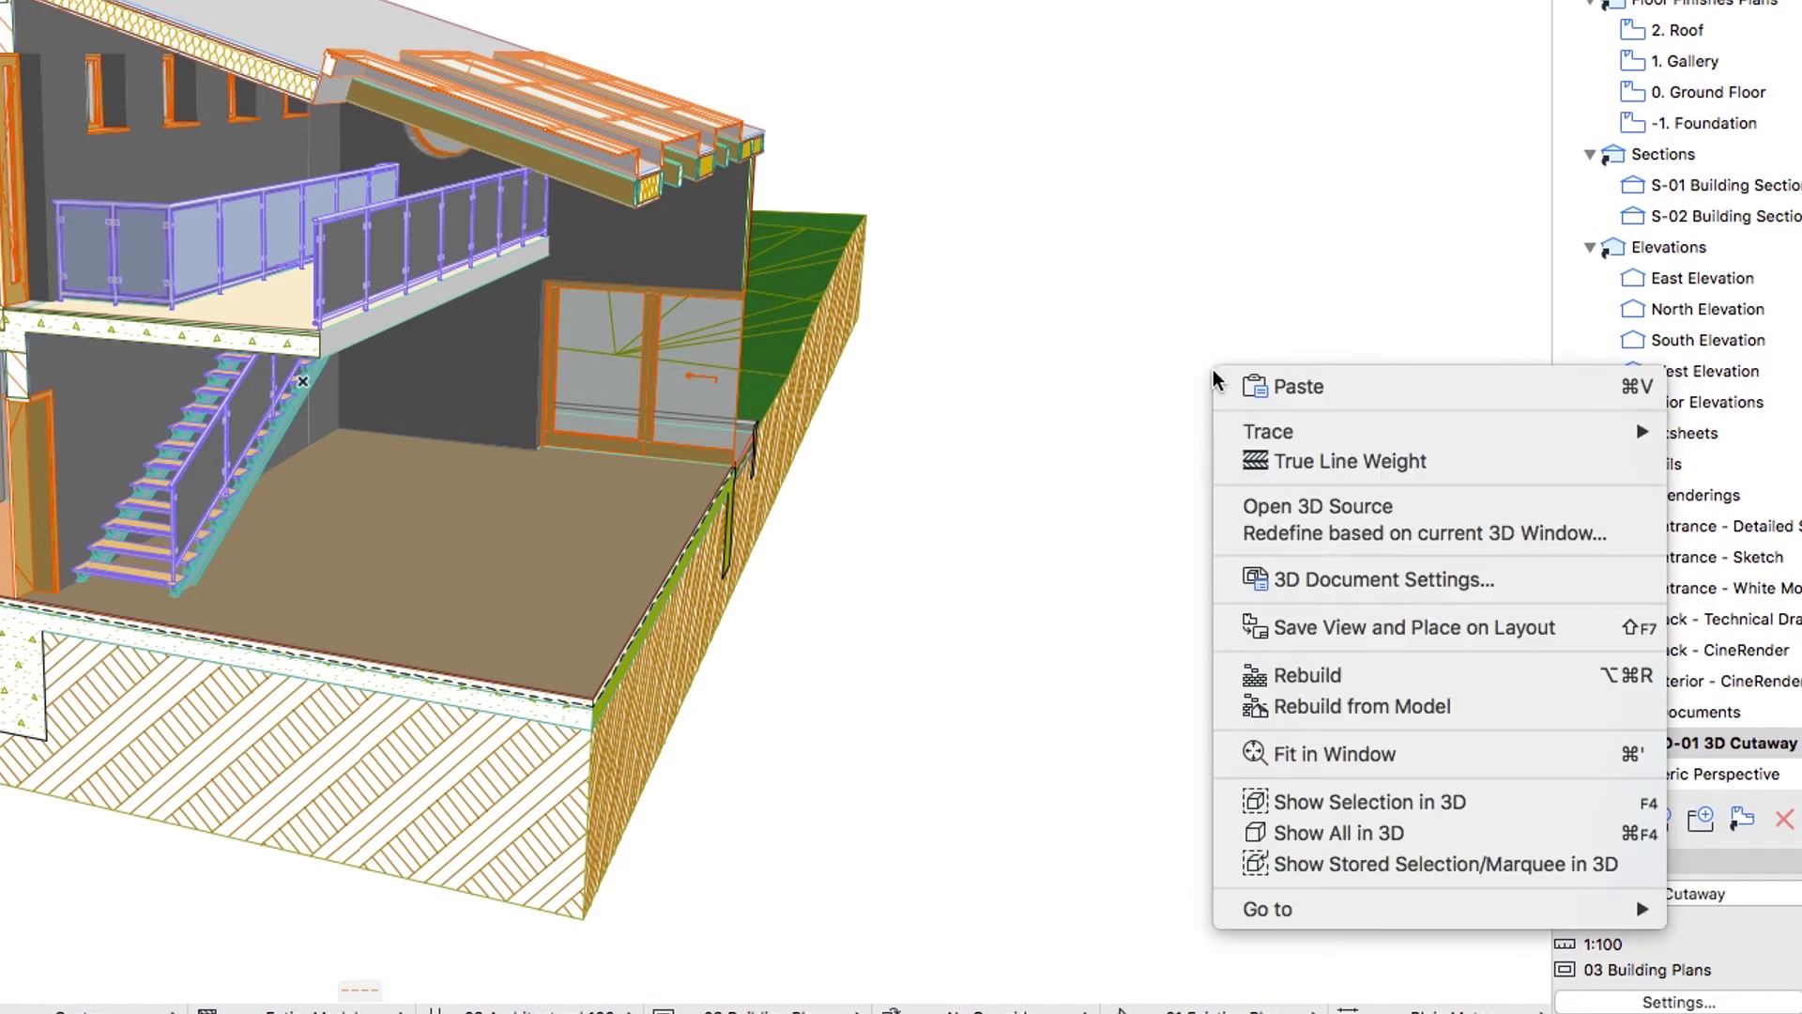
click(1228, 580)
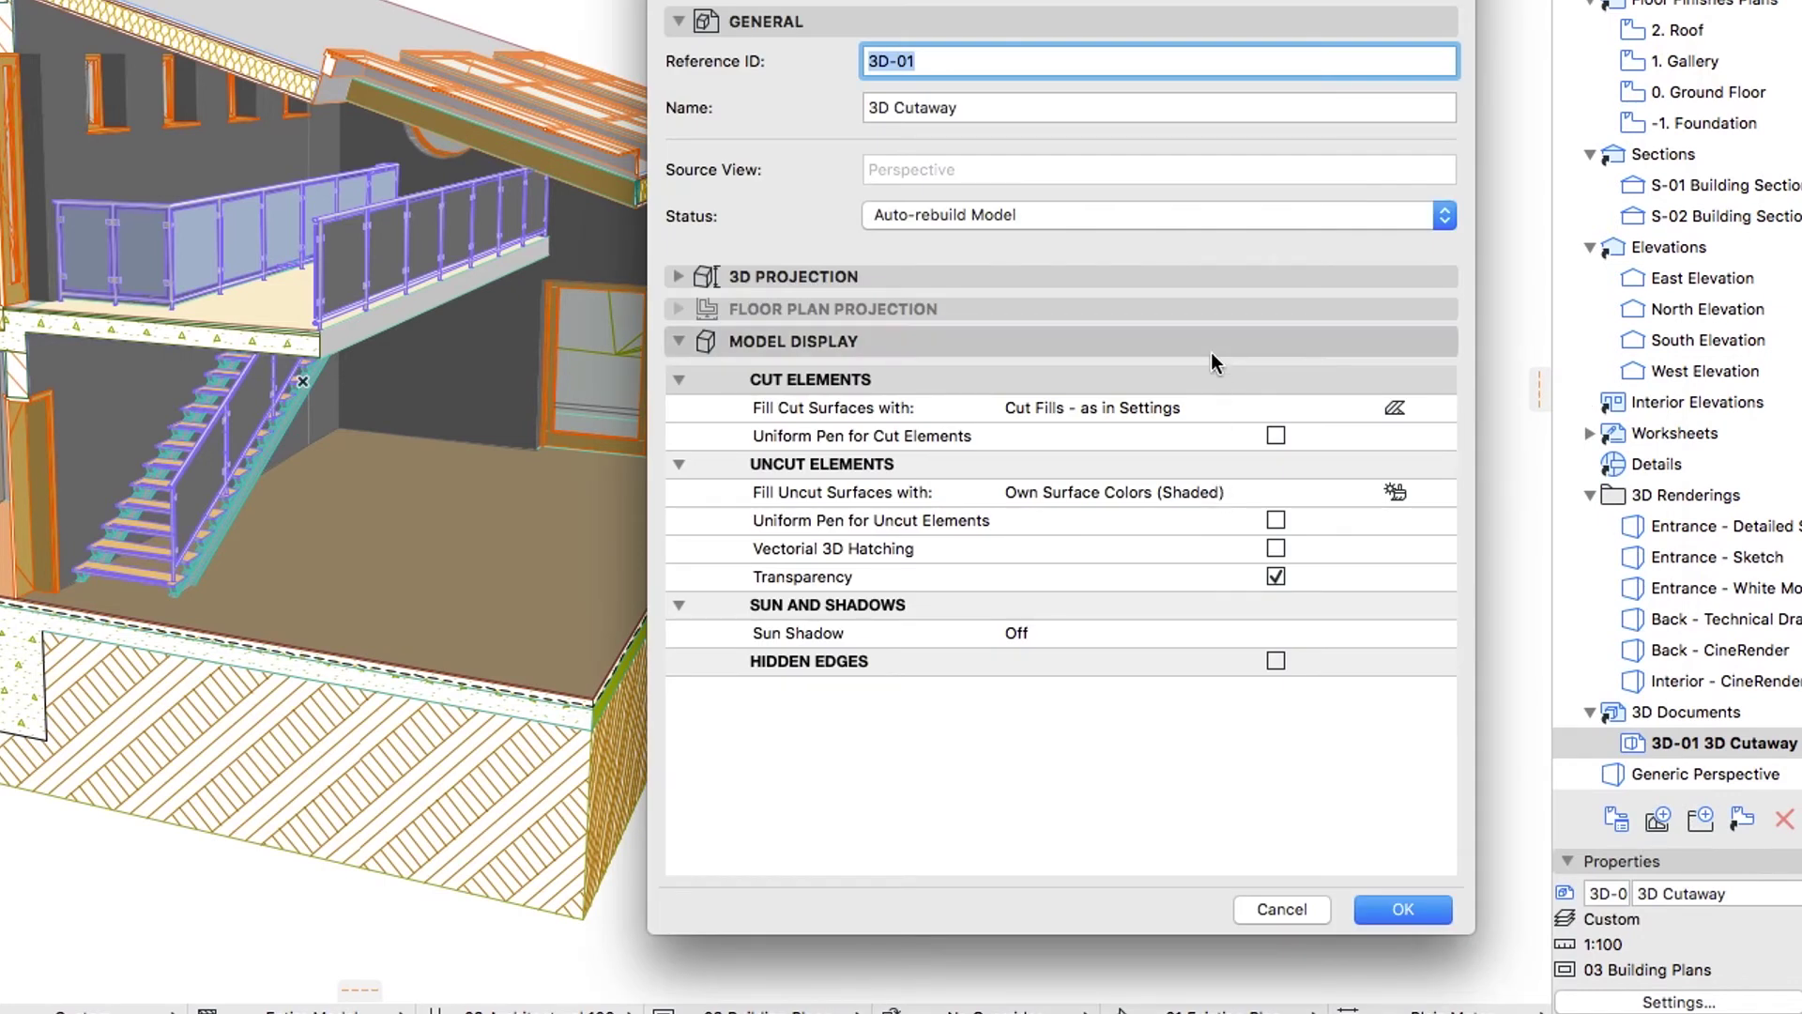
click(1280, 544)
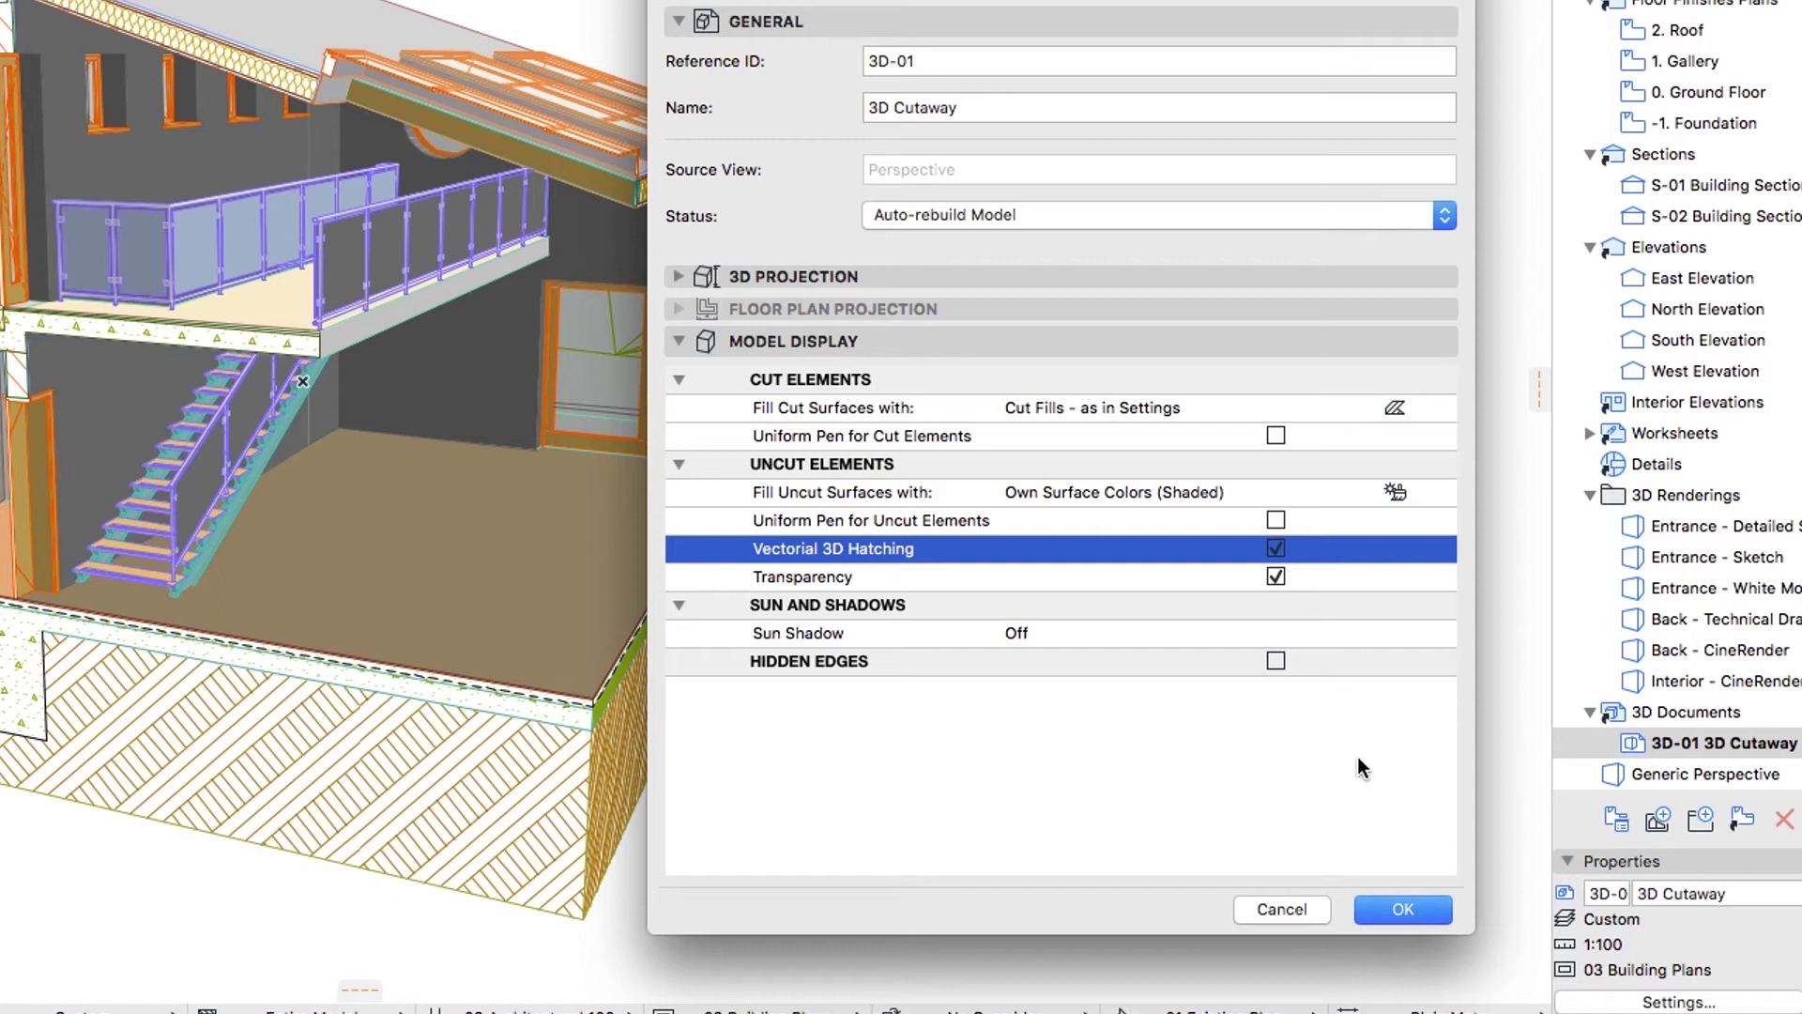
click(1368, 911)
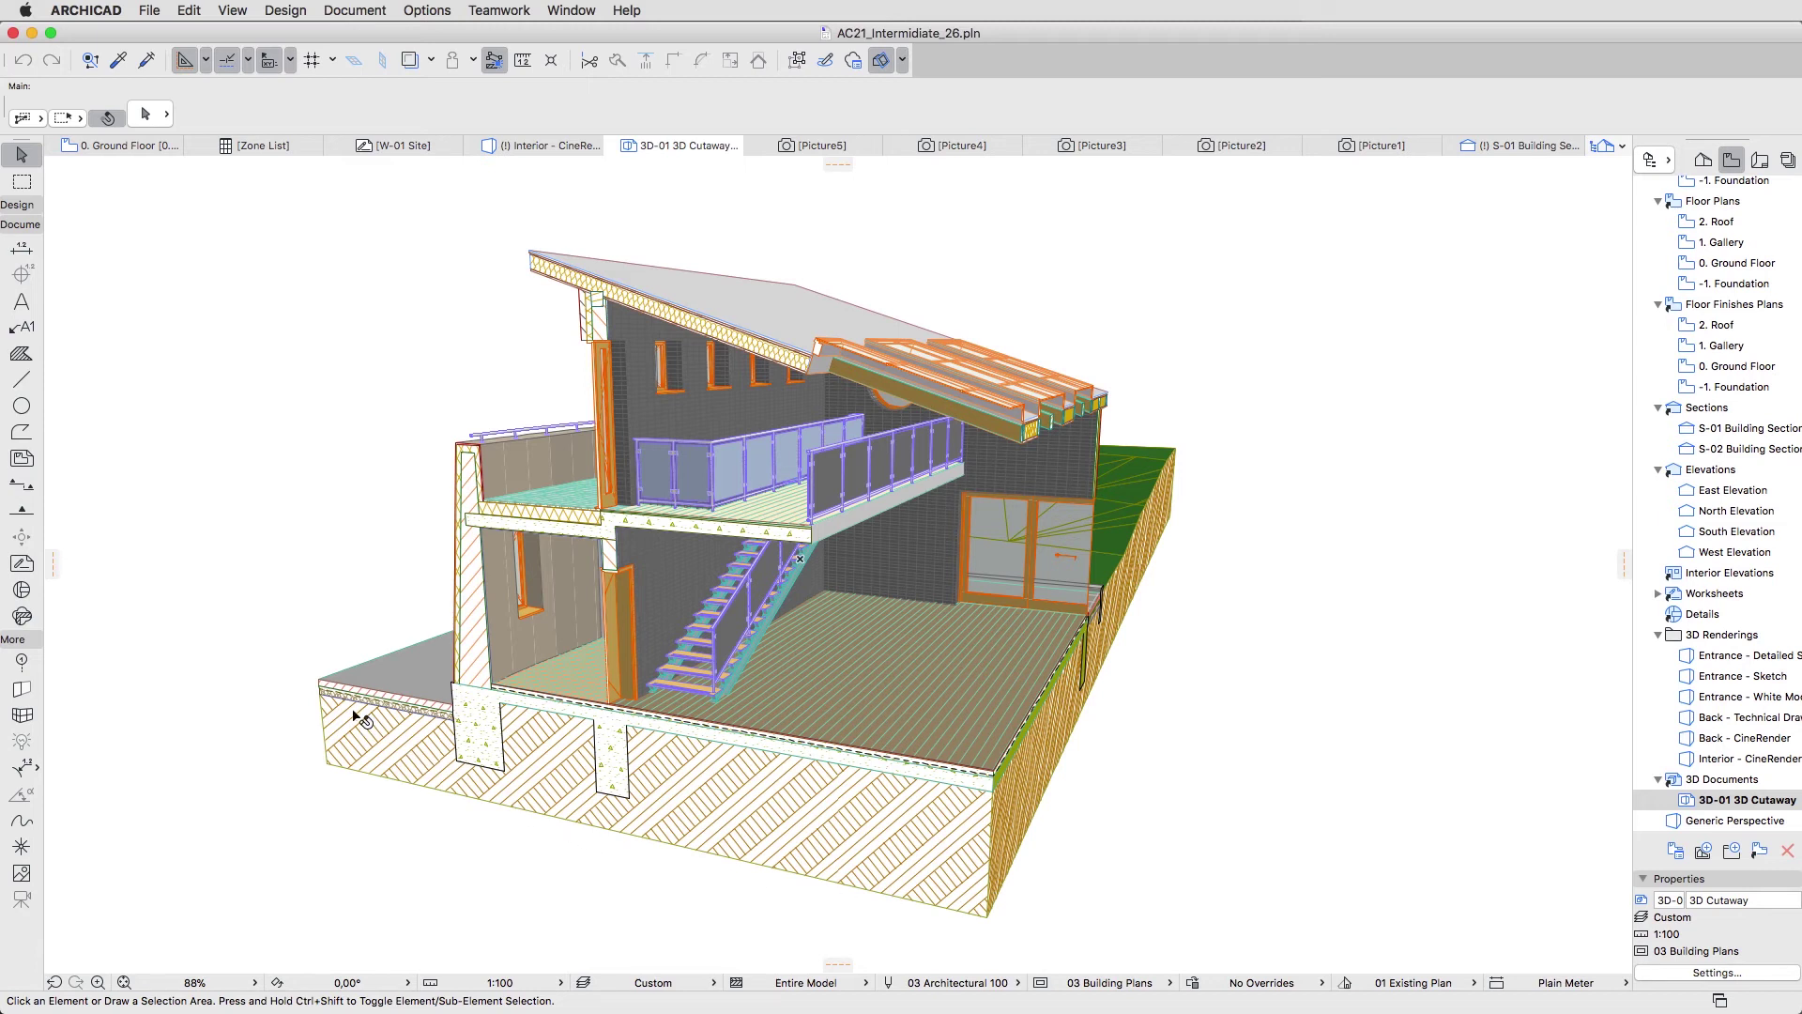
- Set the Label tool's default type to Skin List Label 21
click(25, 329)
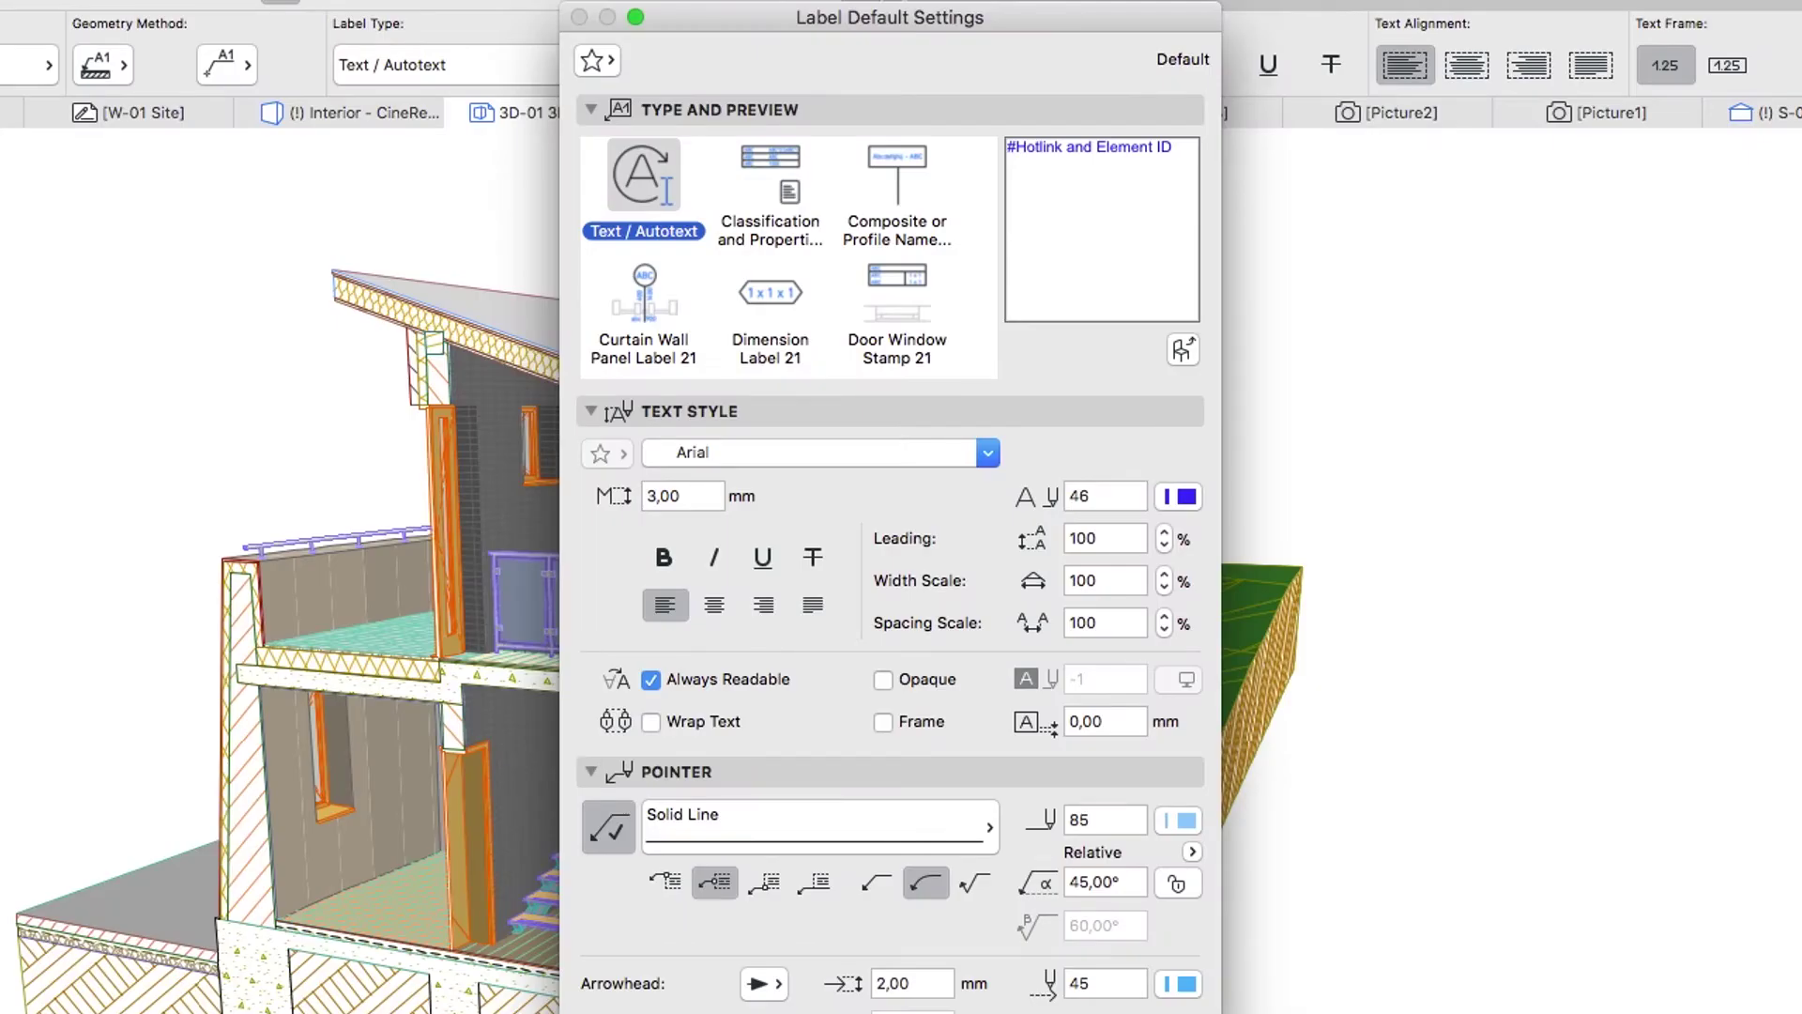
click(591, 62)
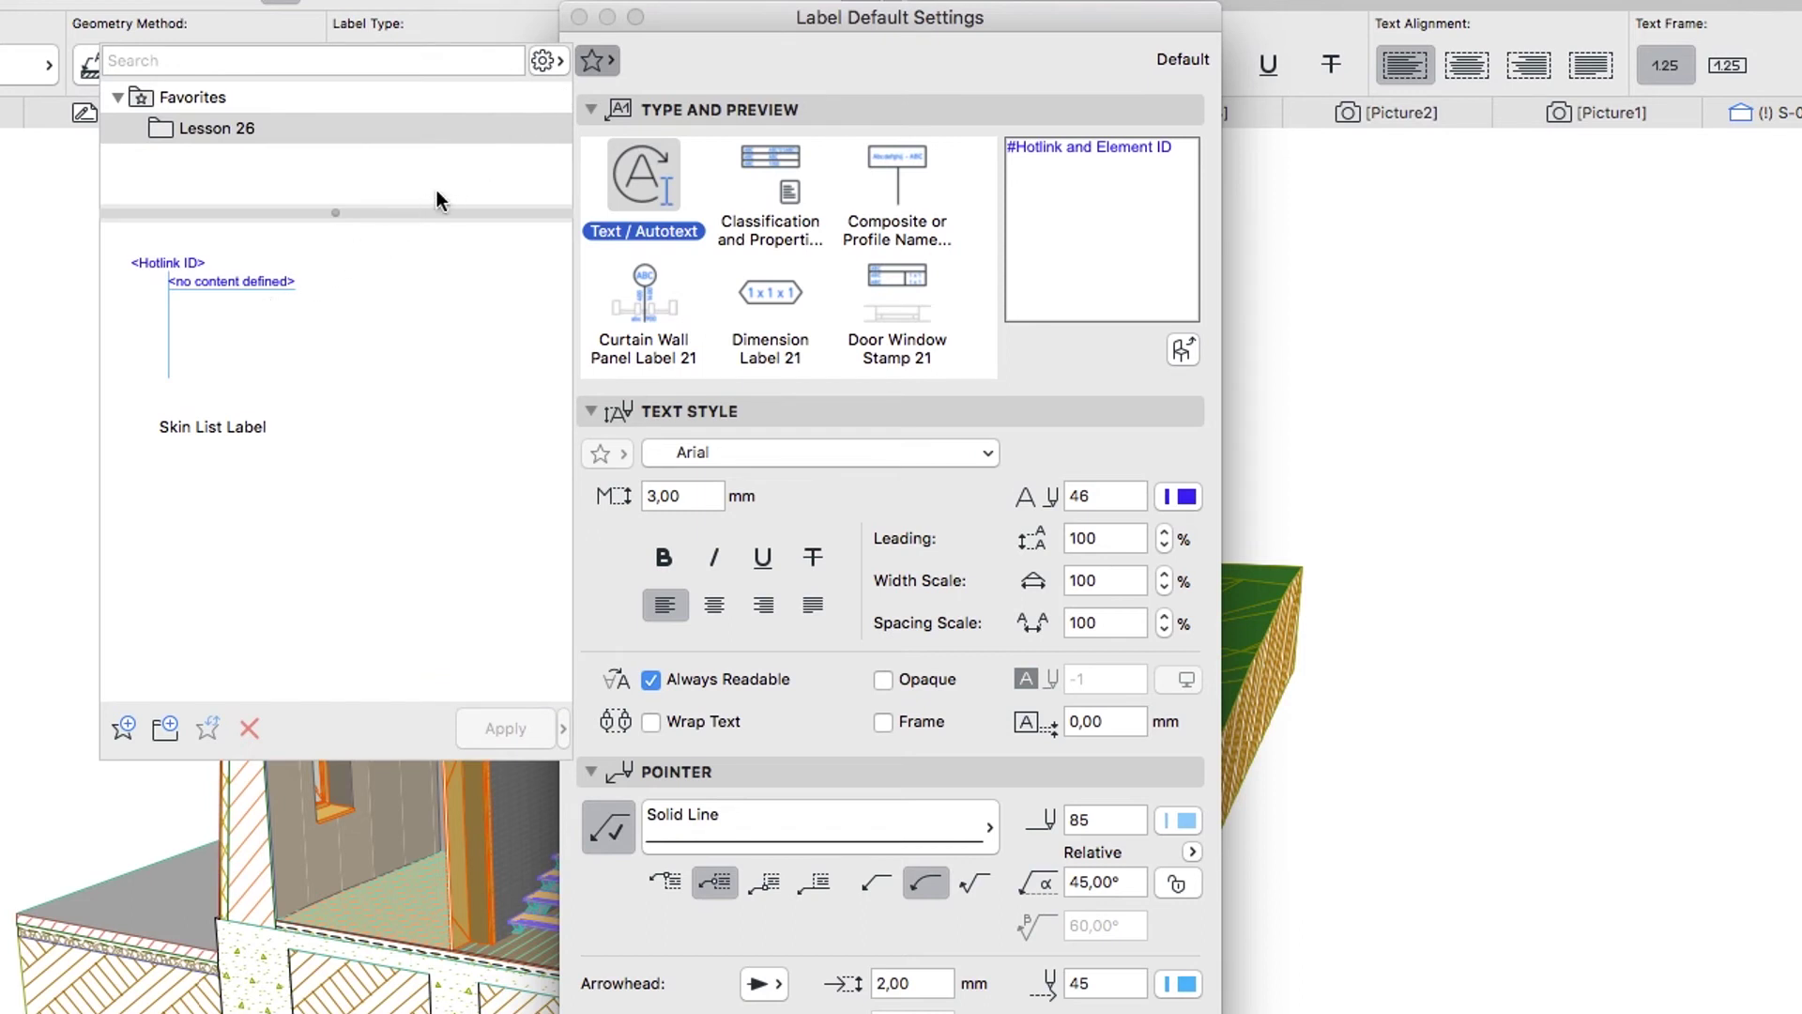
click(594, 72)
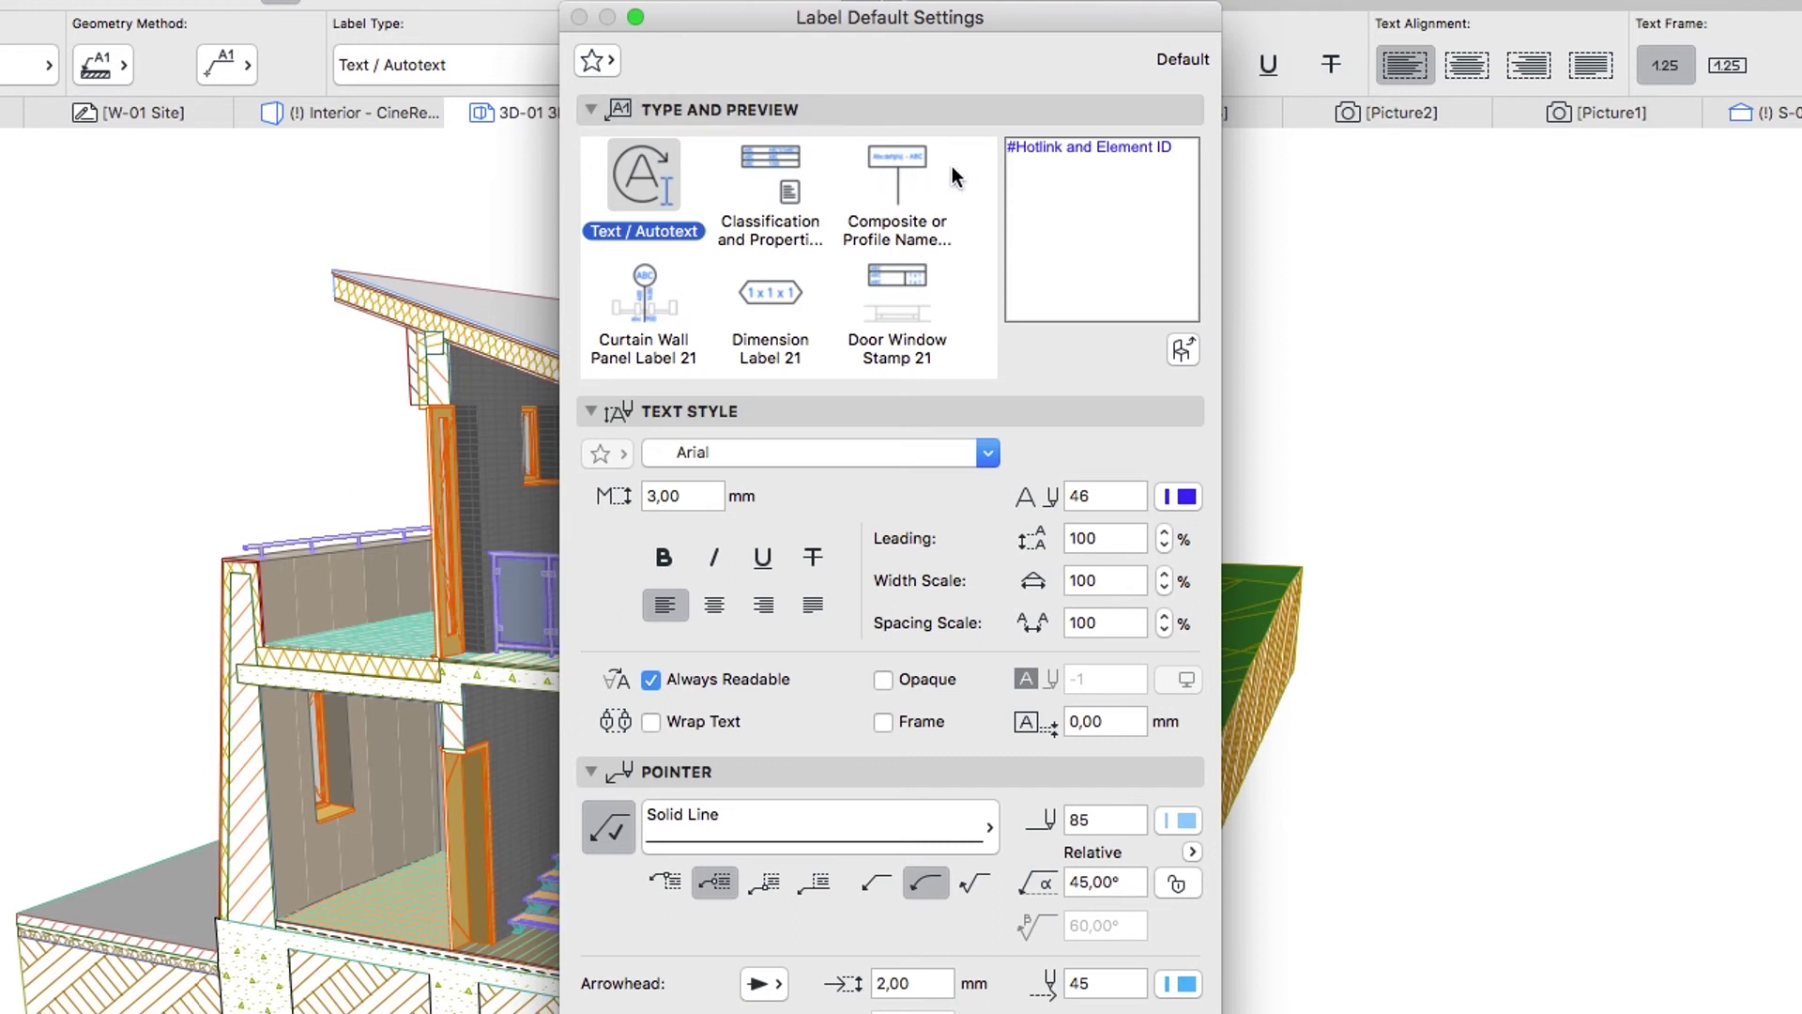
drag(990, 167, 976, 290)
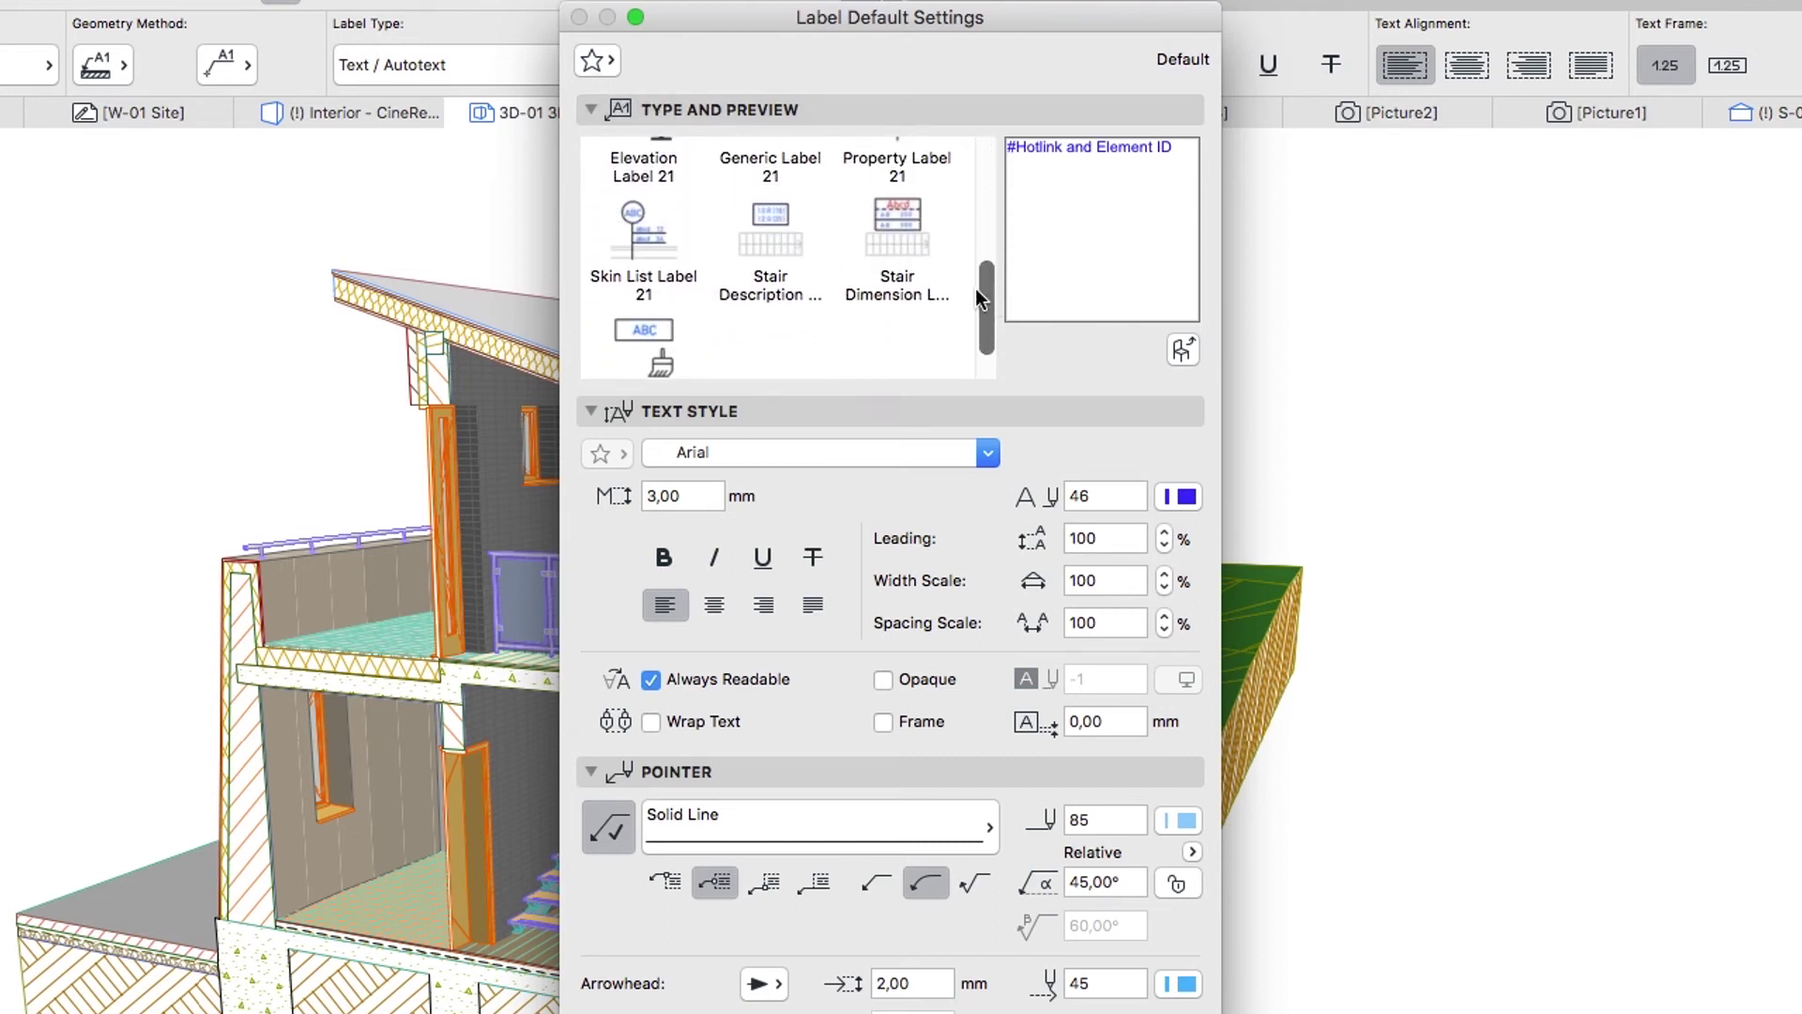
click(662, 245)
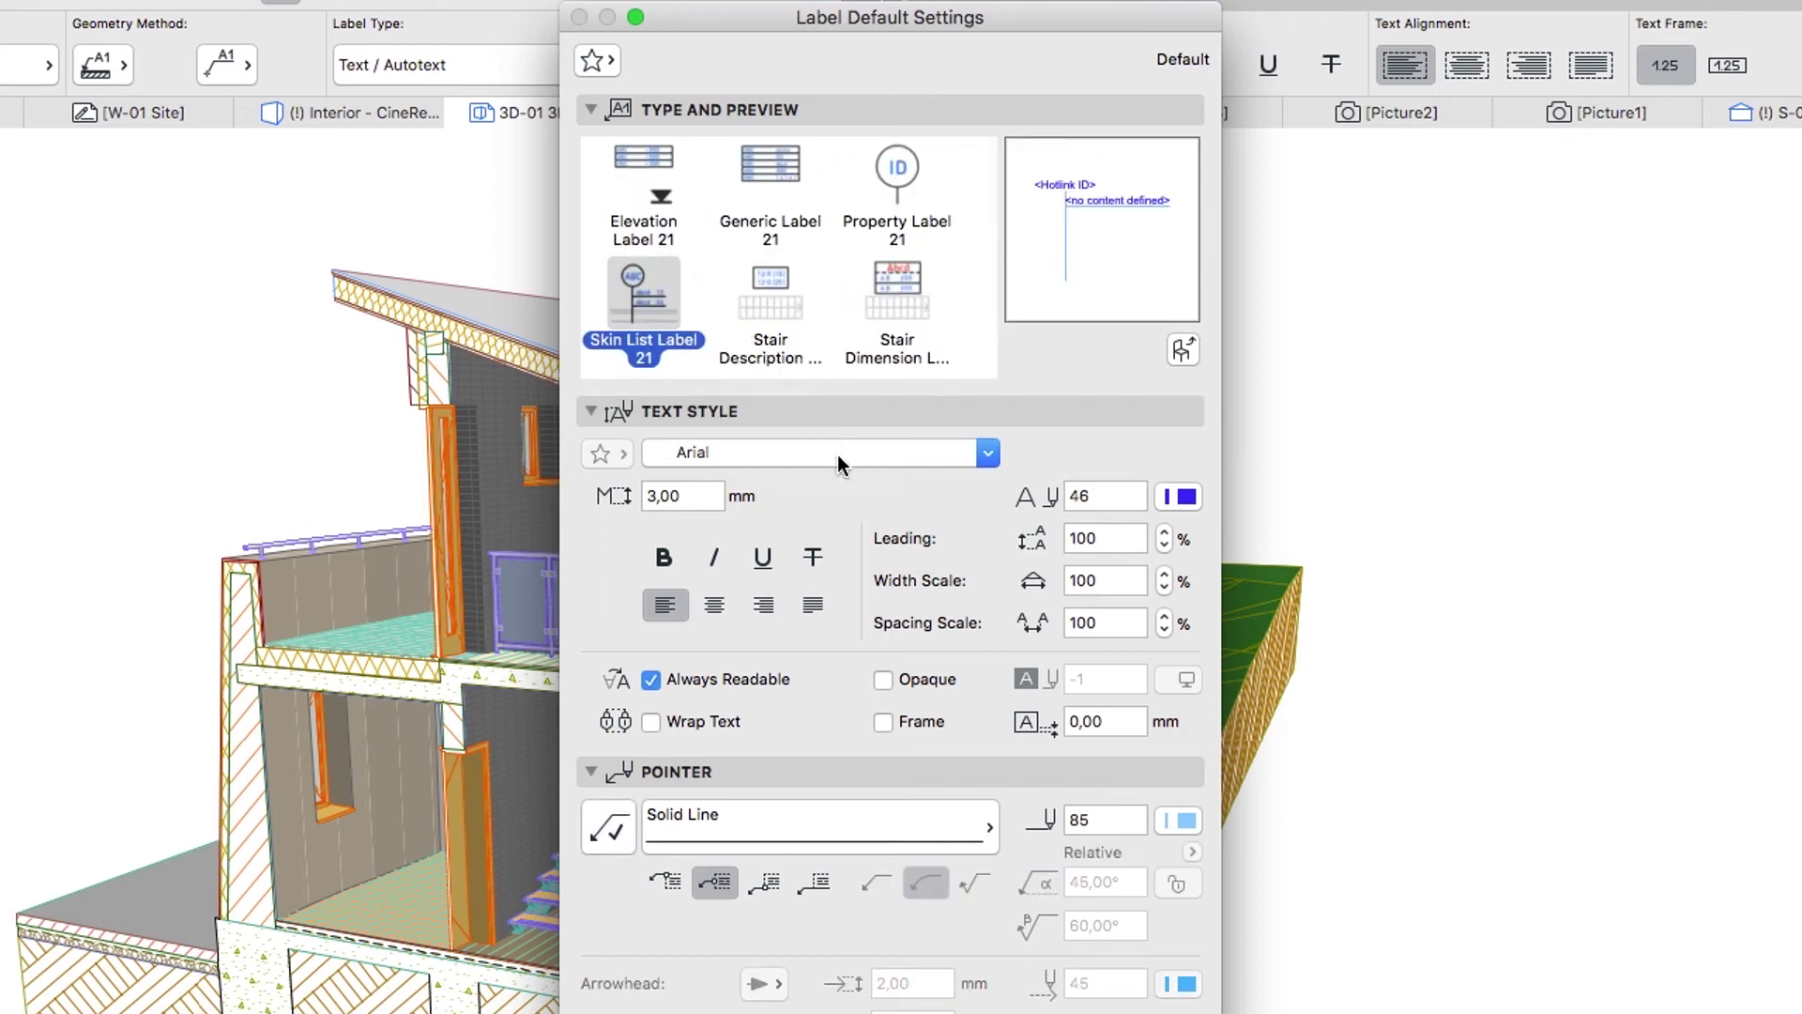
- Make the default label background opaque with background pen 19 and accept the label settings
click(884, 679)
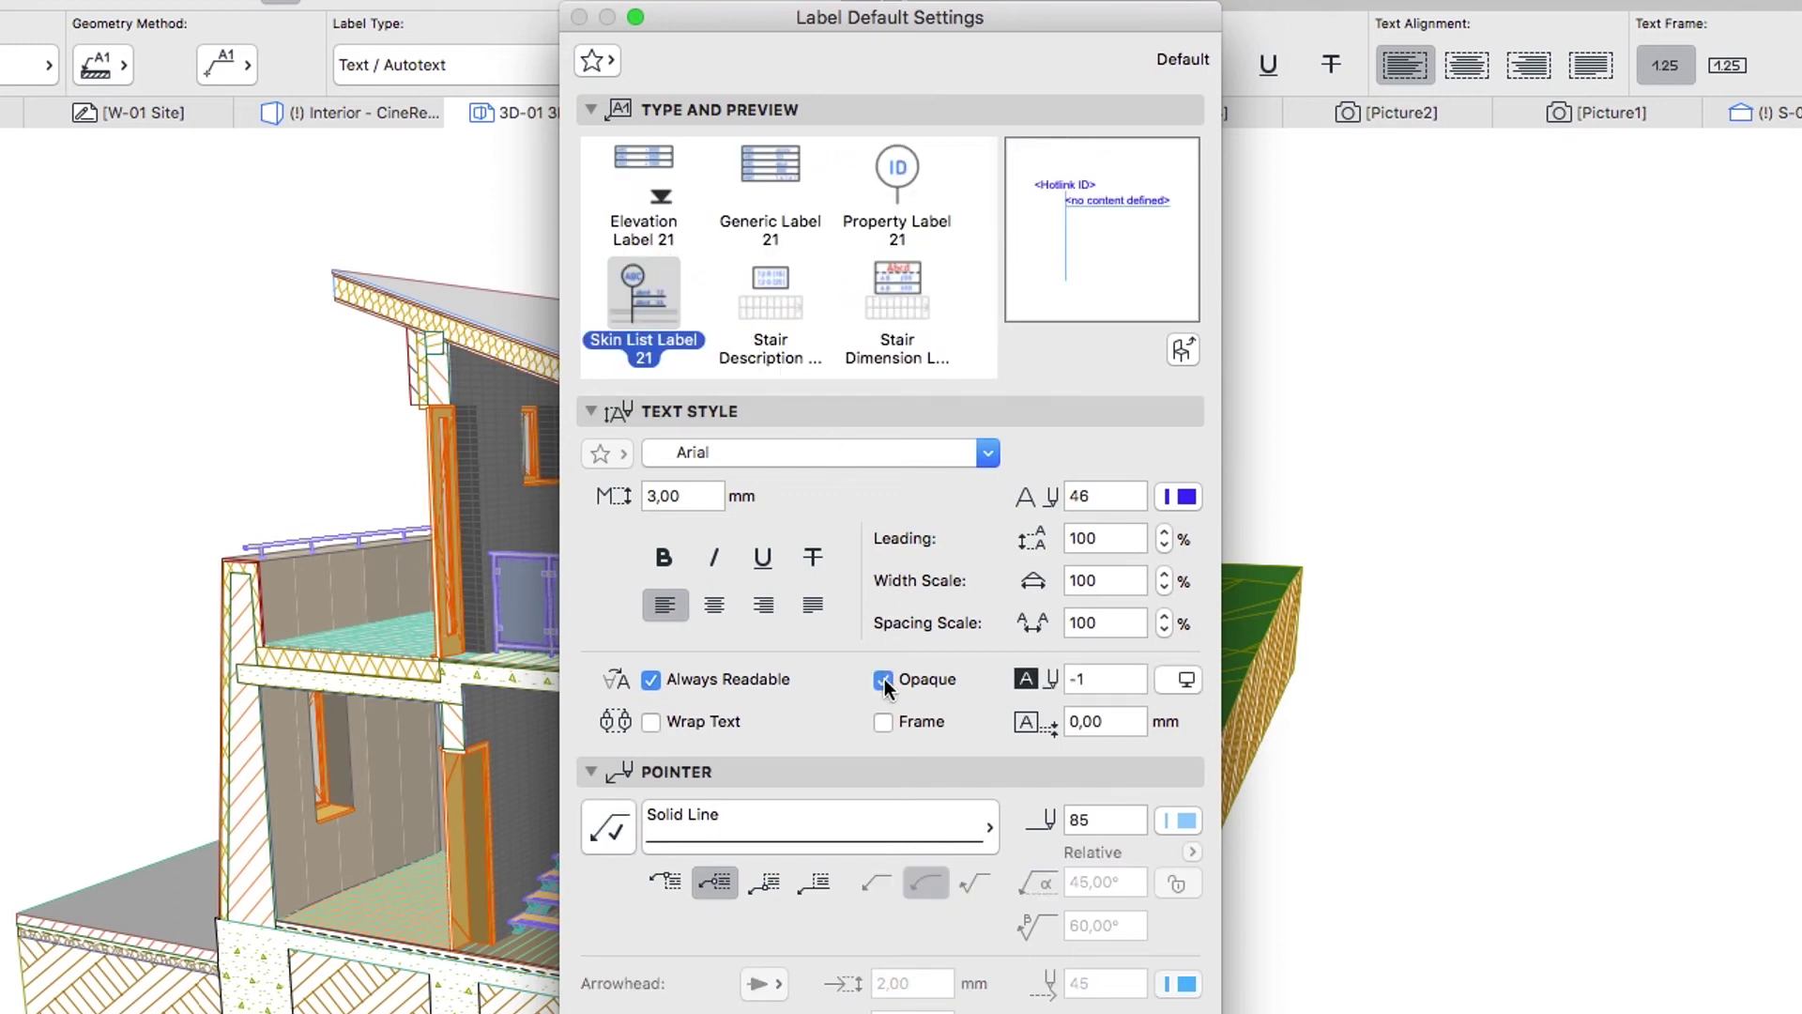
click(1090, 685)
drag(1090, 685, 1068, 685)
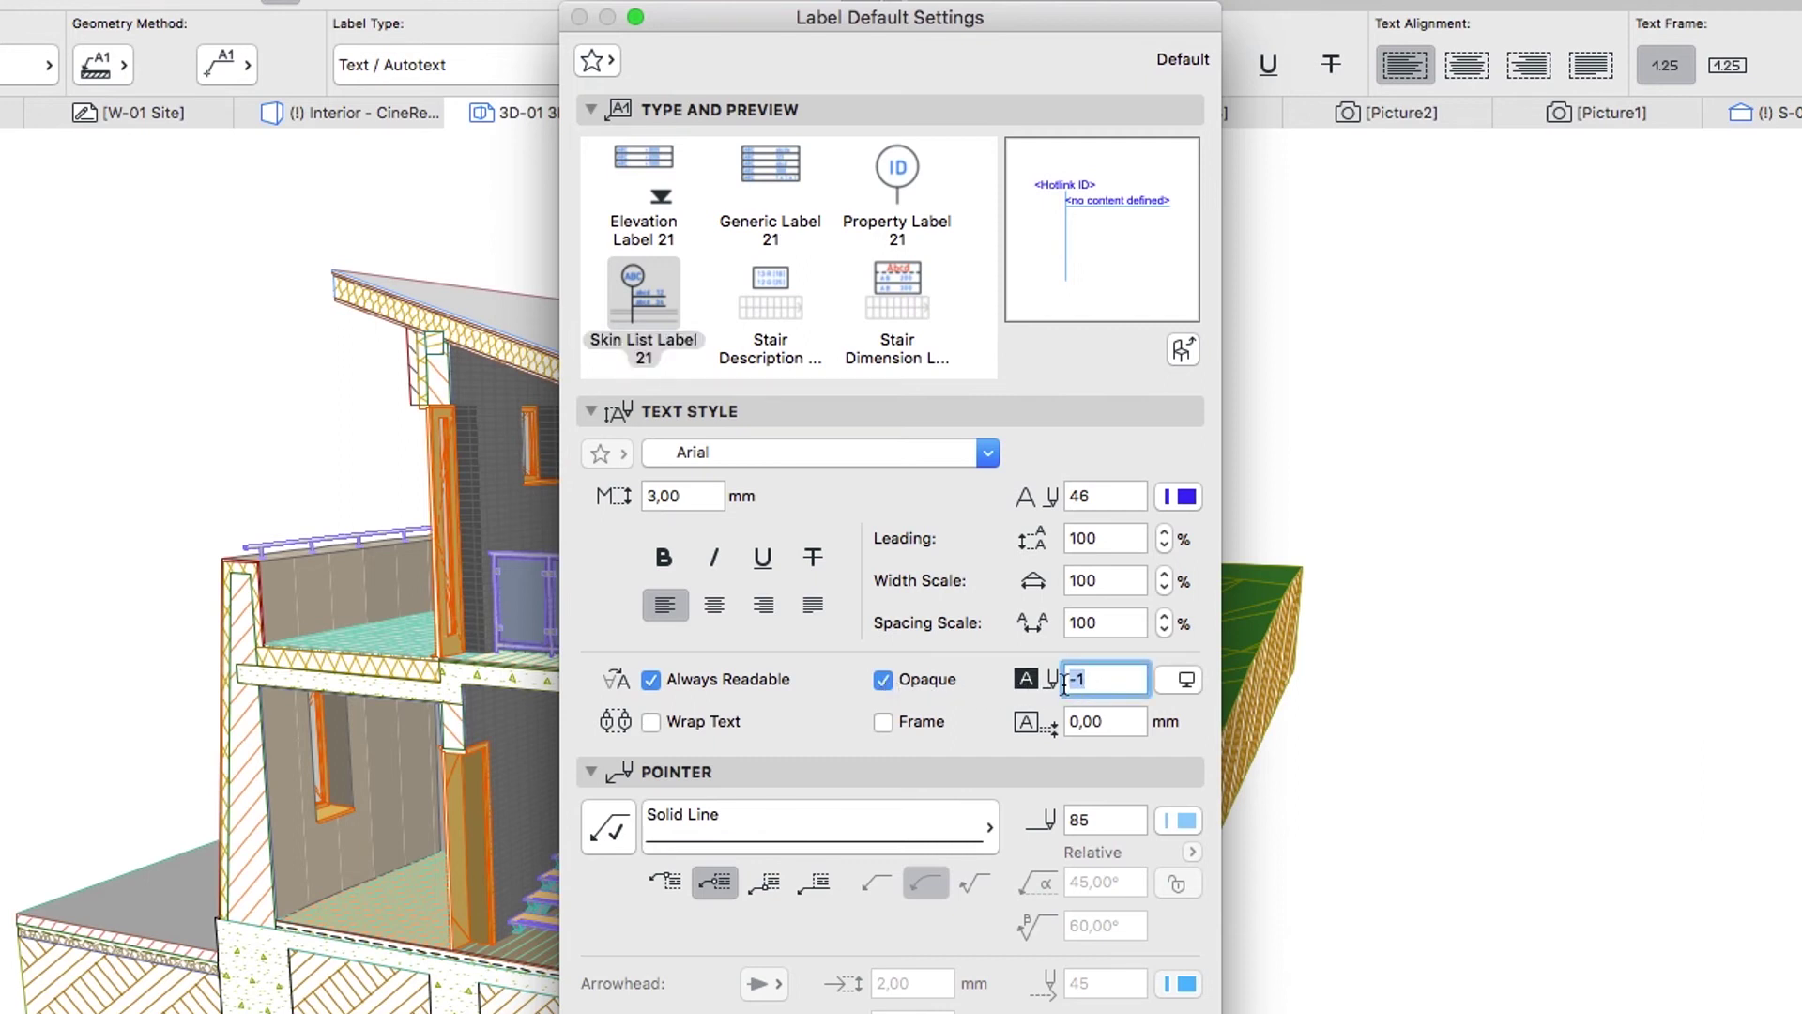
text(19)
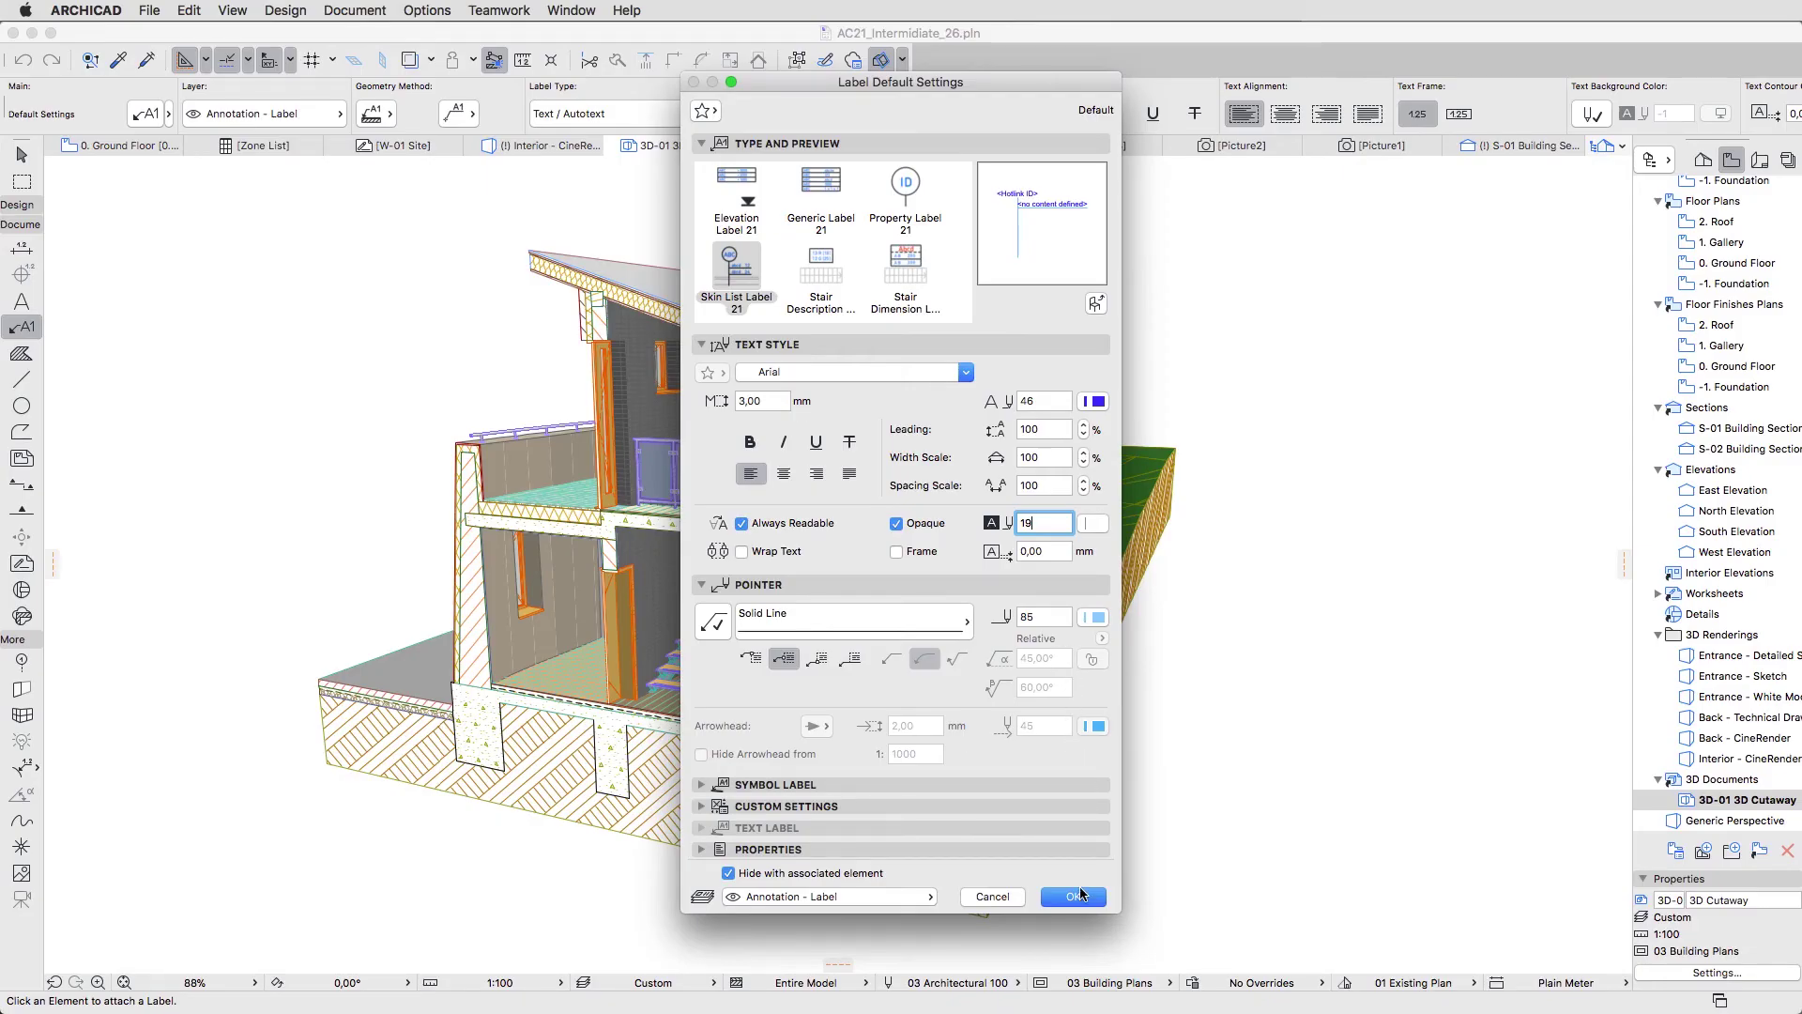
click(1075, 896)
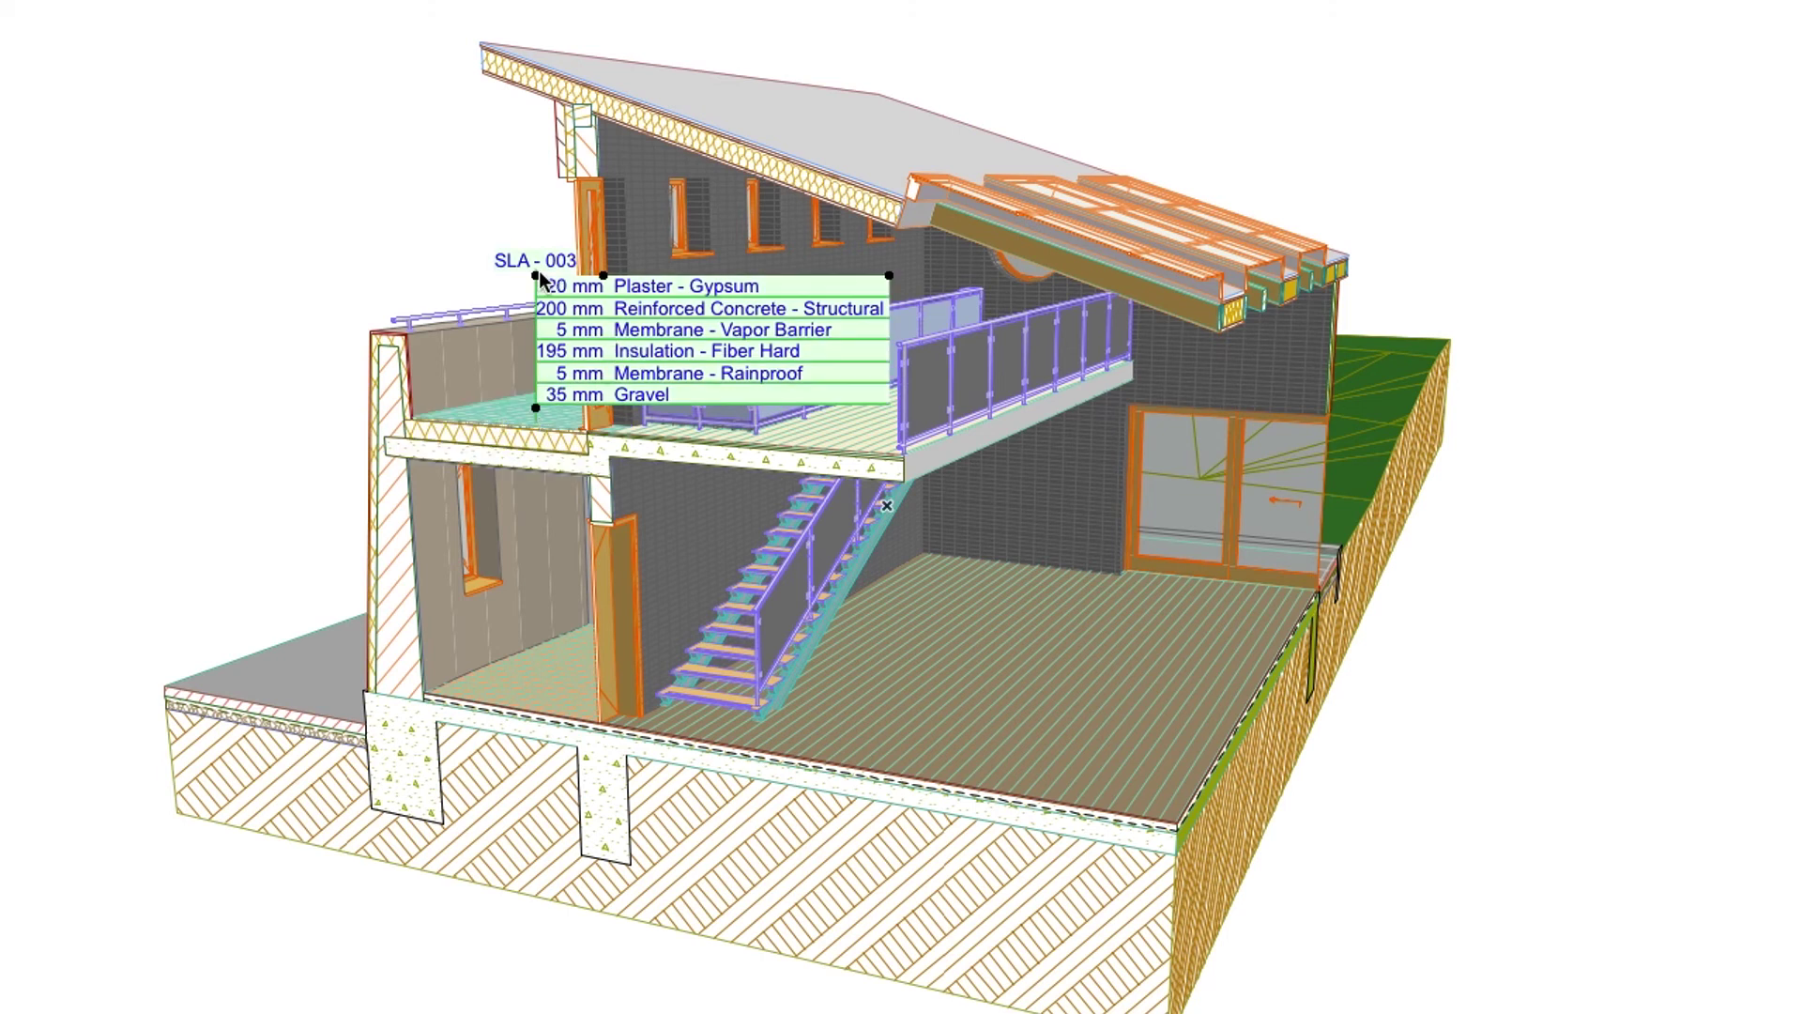
- Raise the terrace slab label's skin list to roof level and set its text rotation to 180° so it extends outside the building
click(539, 272)
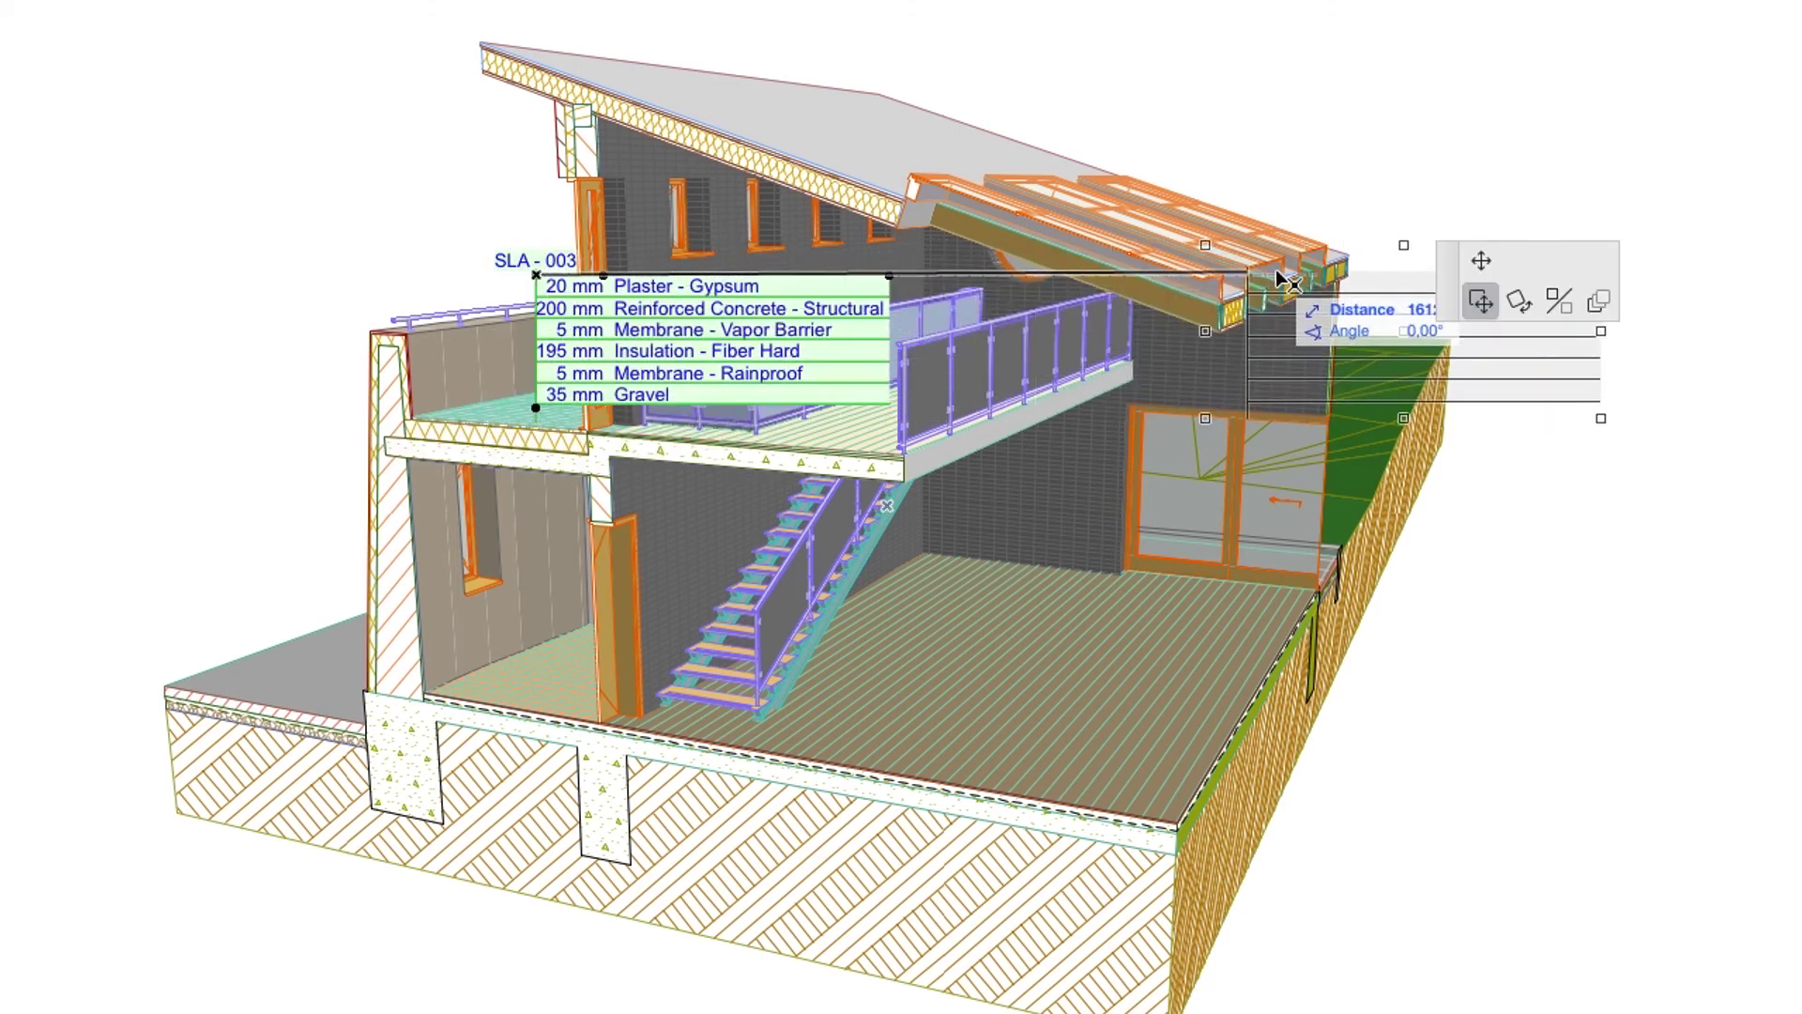
click(1483, 264)
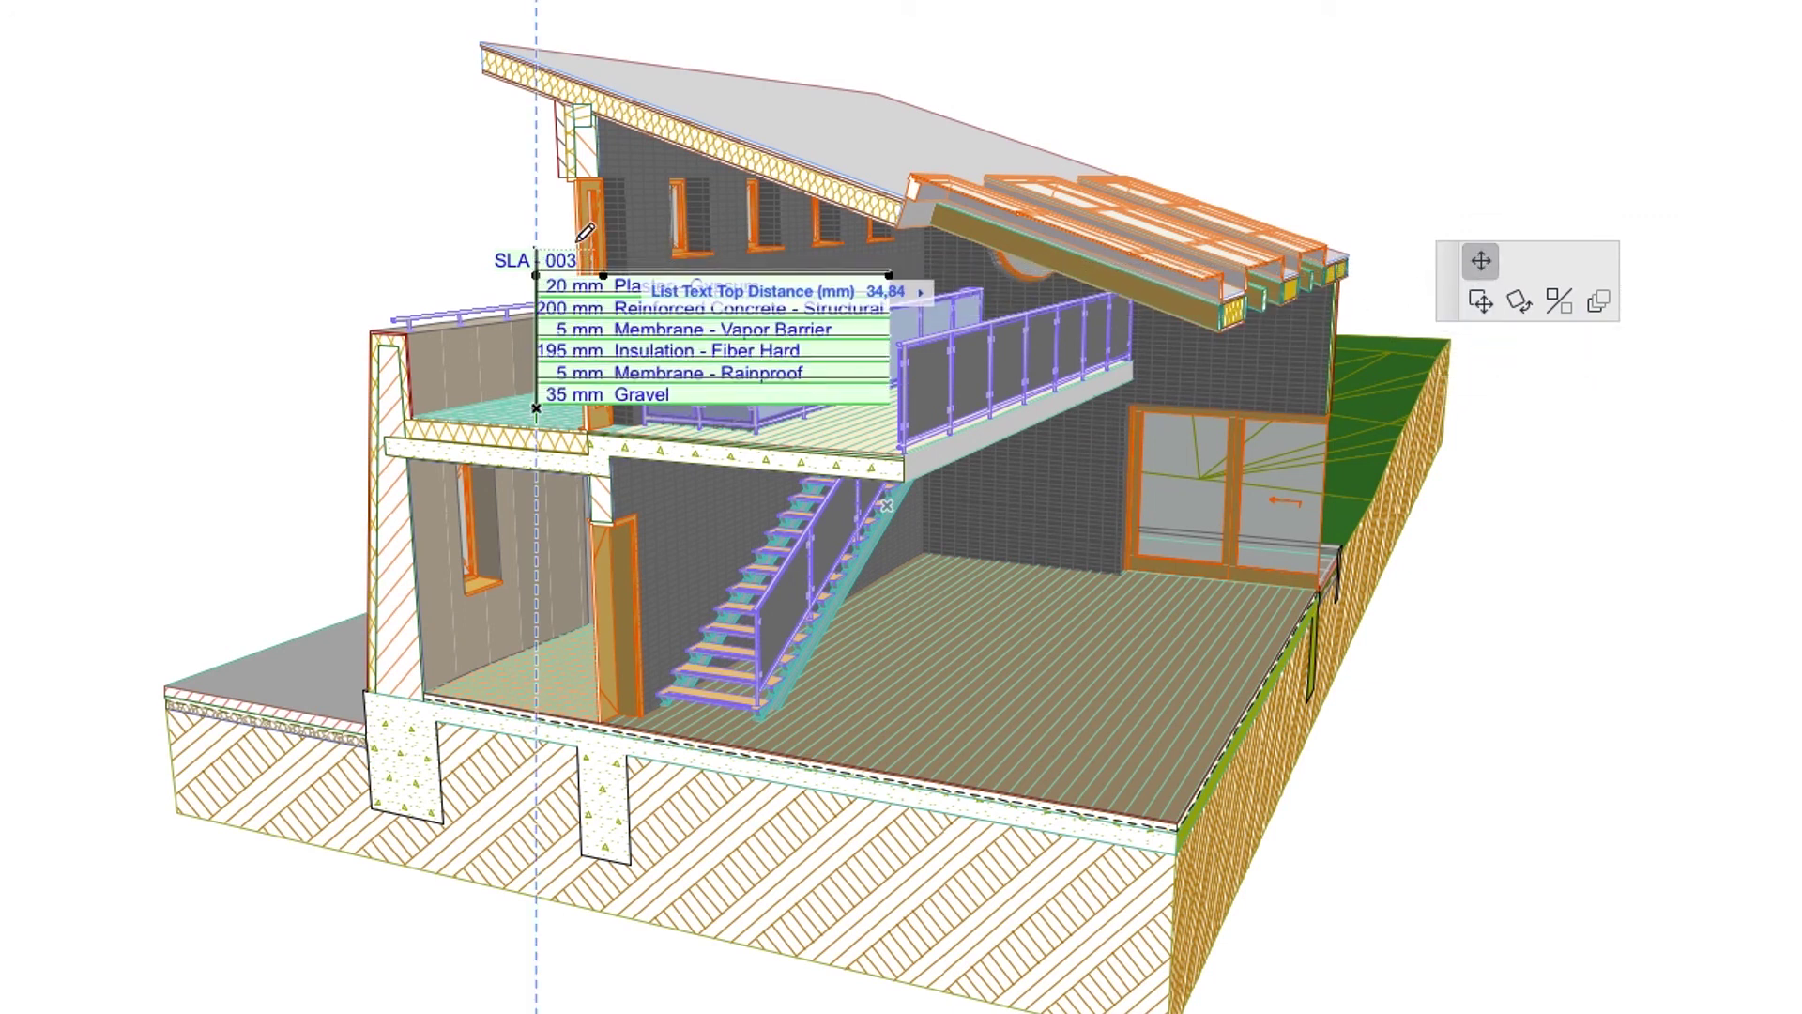
click(526, 151)
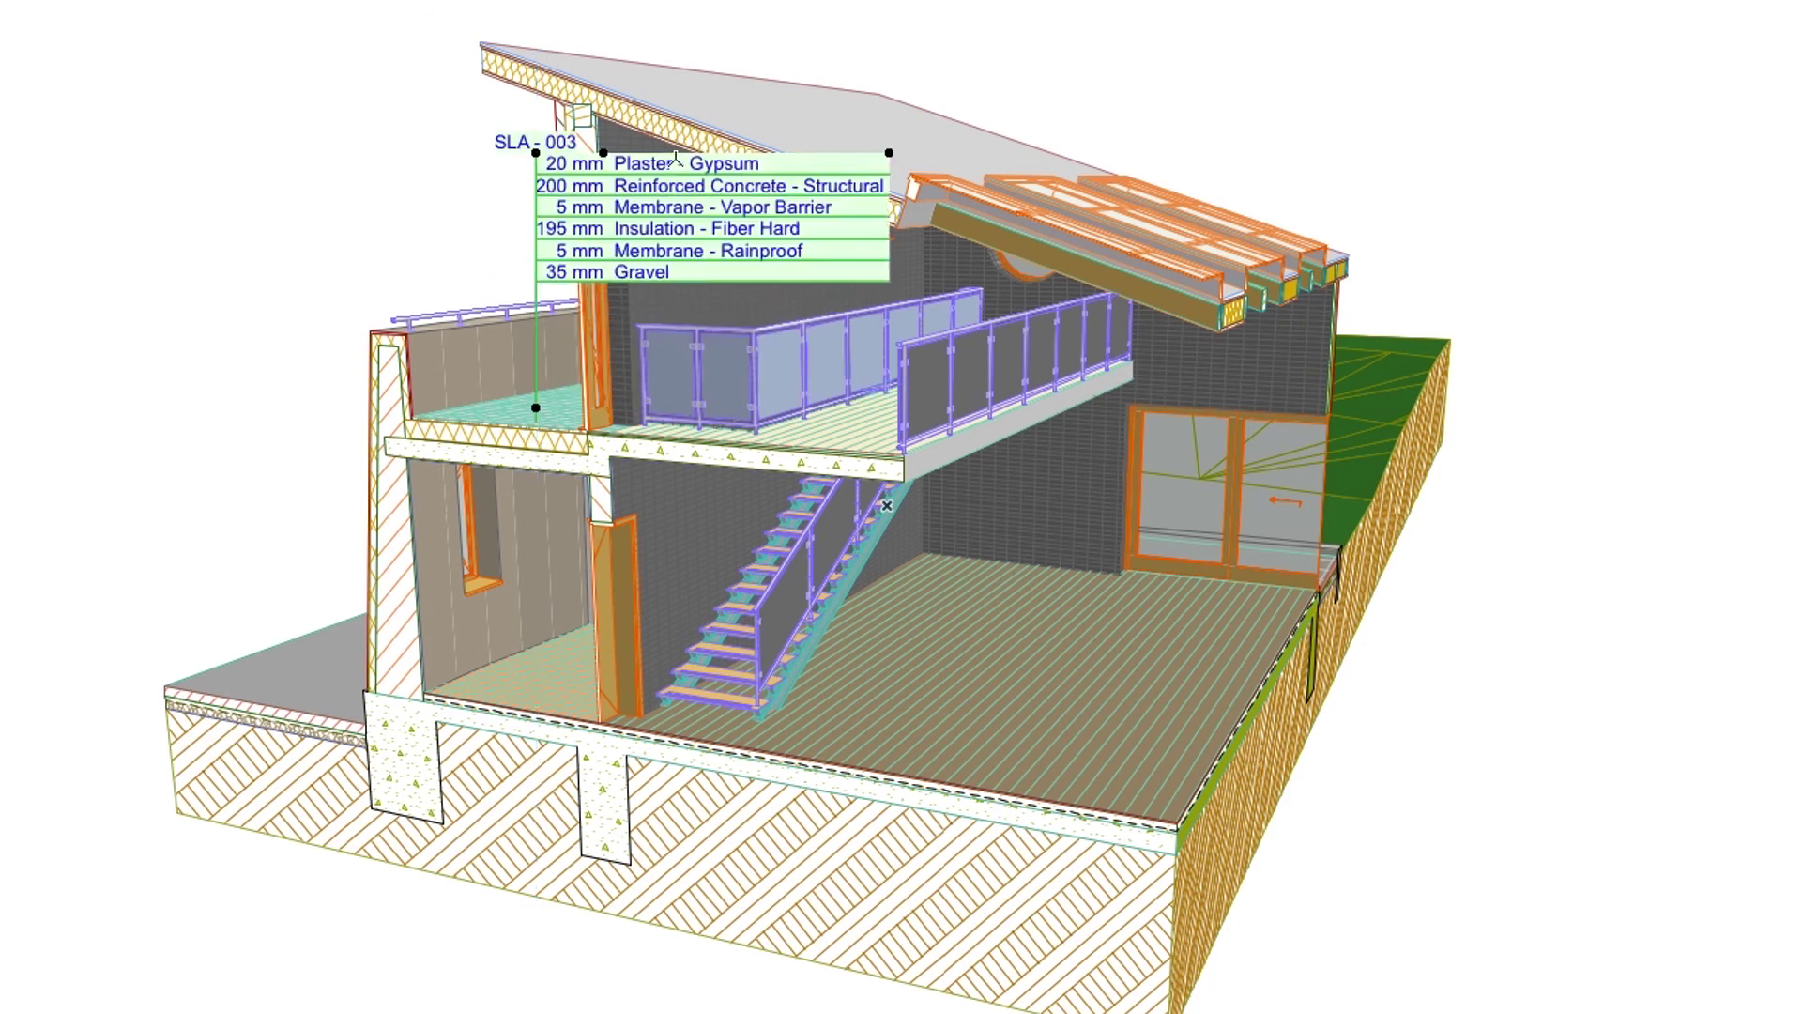
click(892, 152)
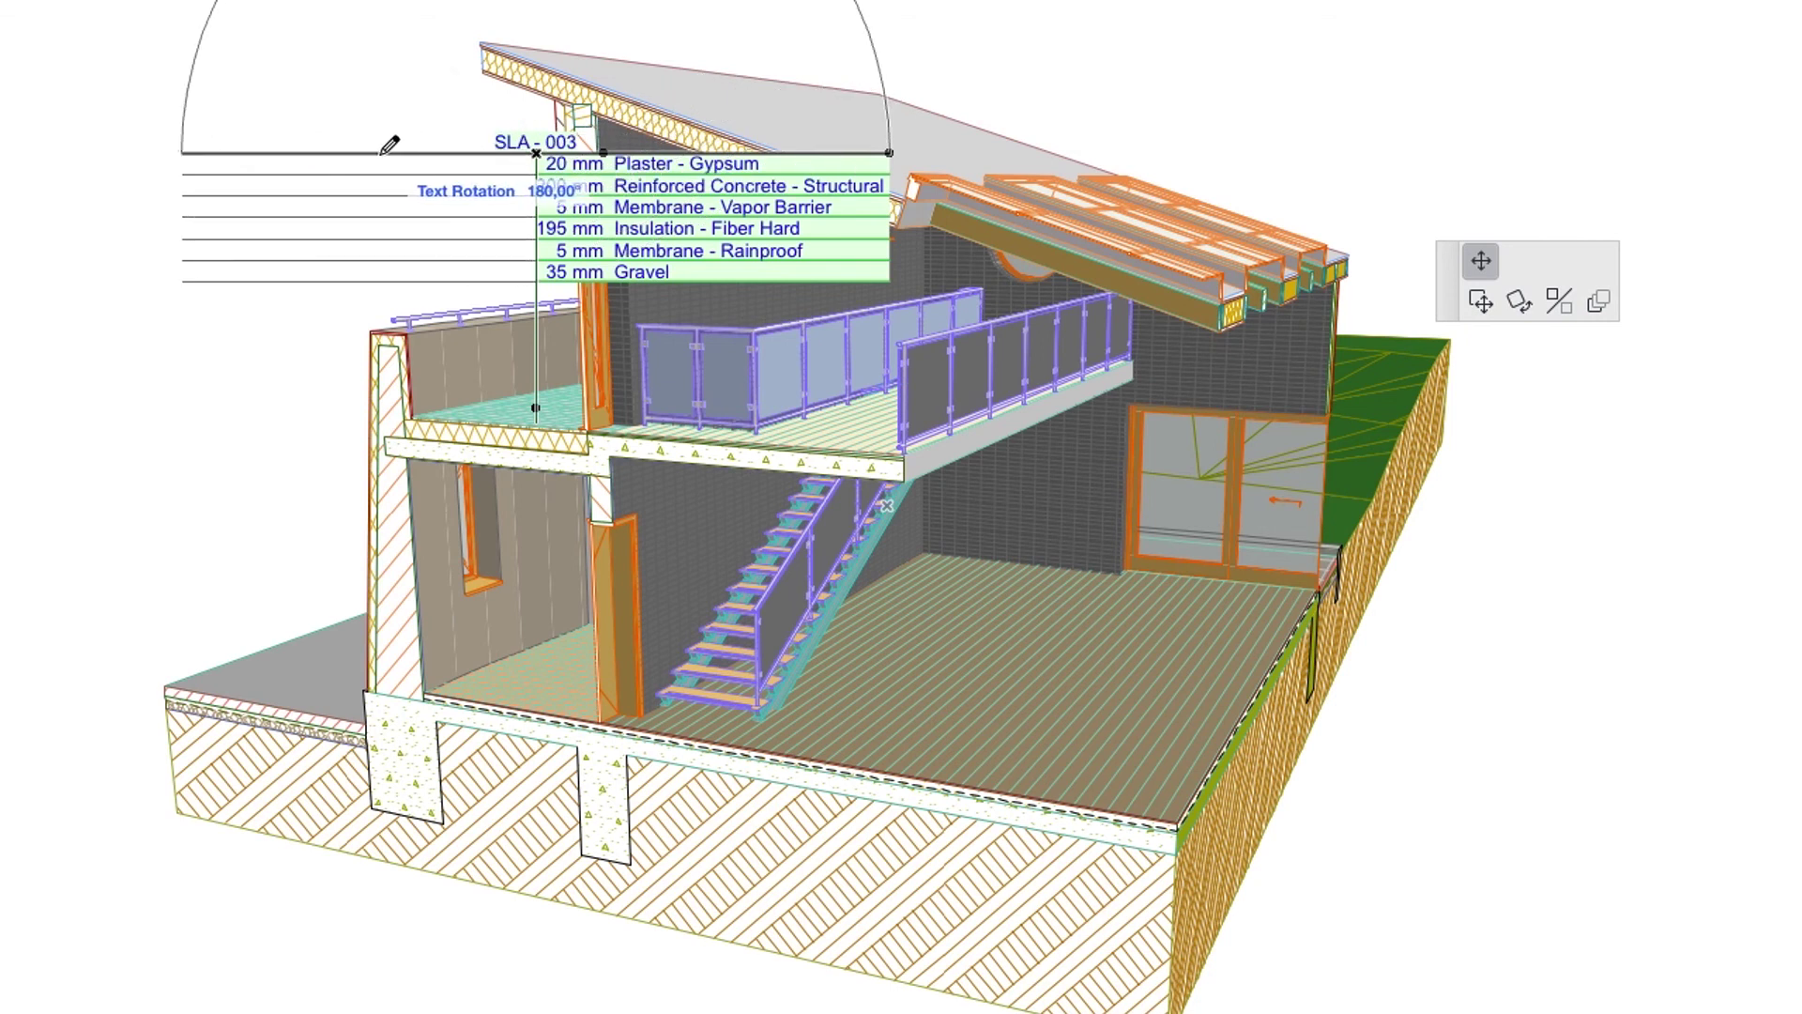
click(388, 143)
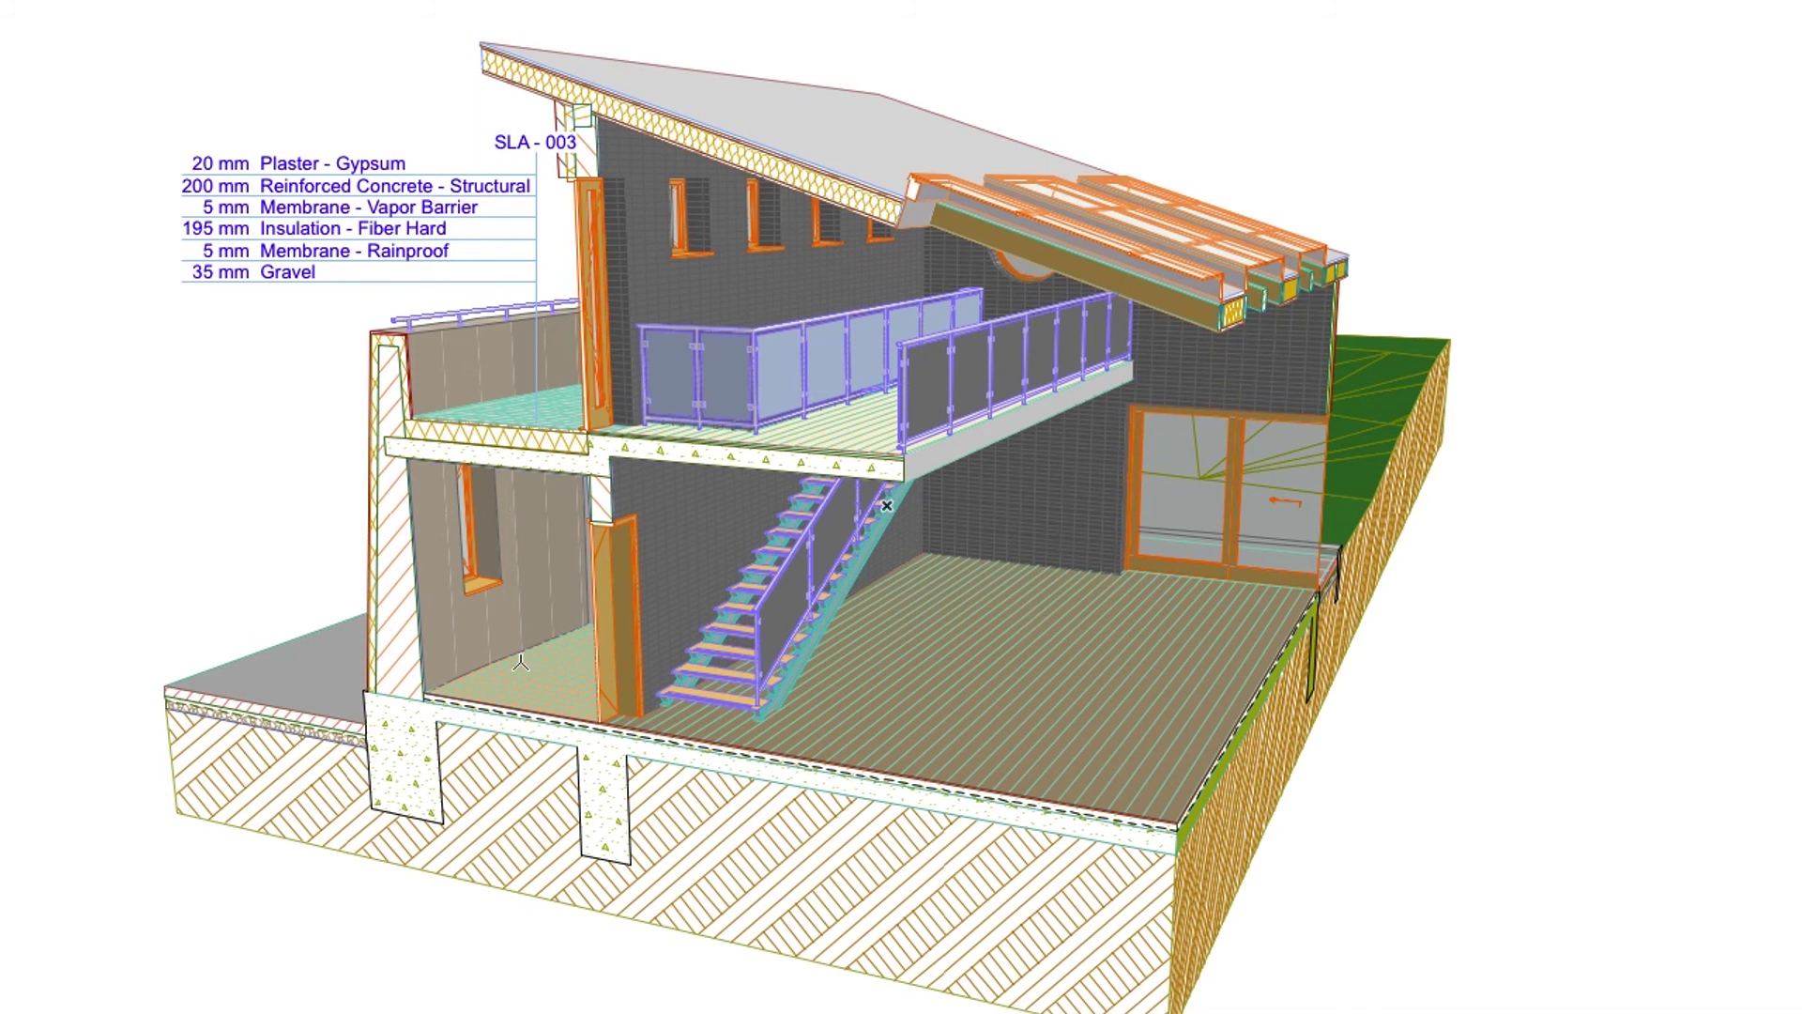
- Attach skin list labels to the small room's floor, the large ground-floor slab, the gallery slab and the roof
click(513, 695)
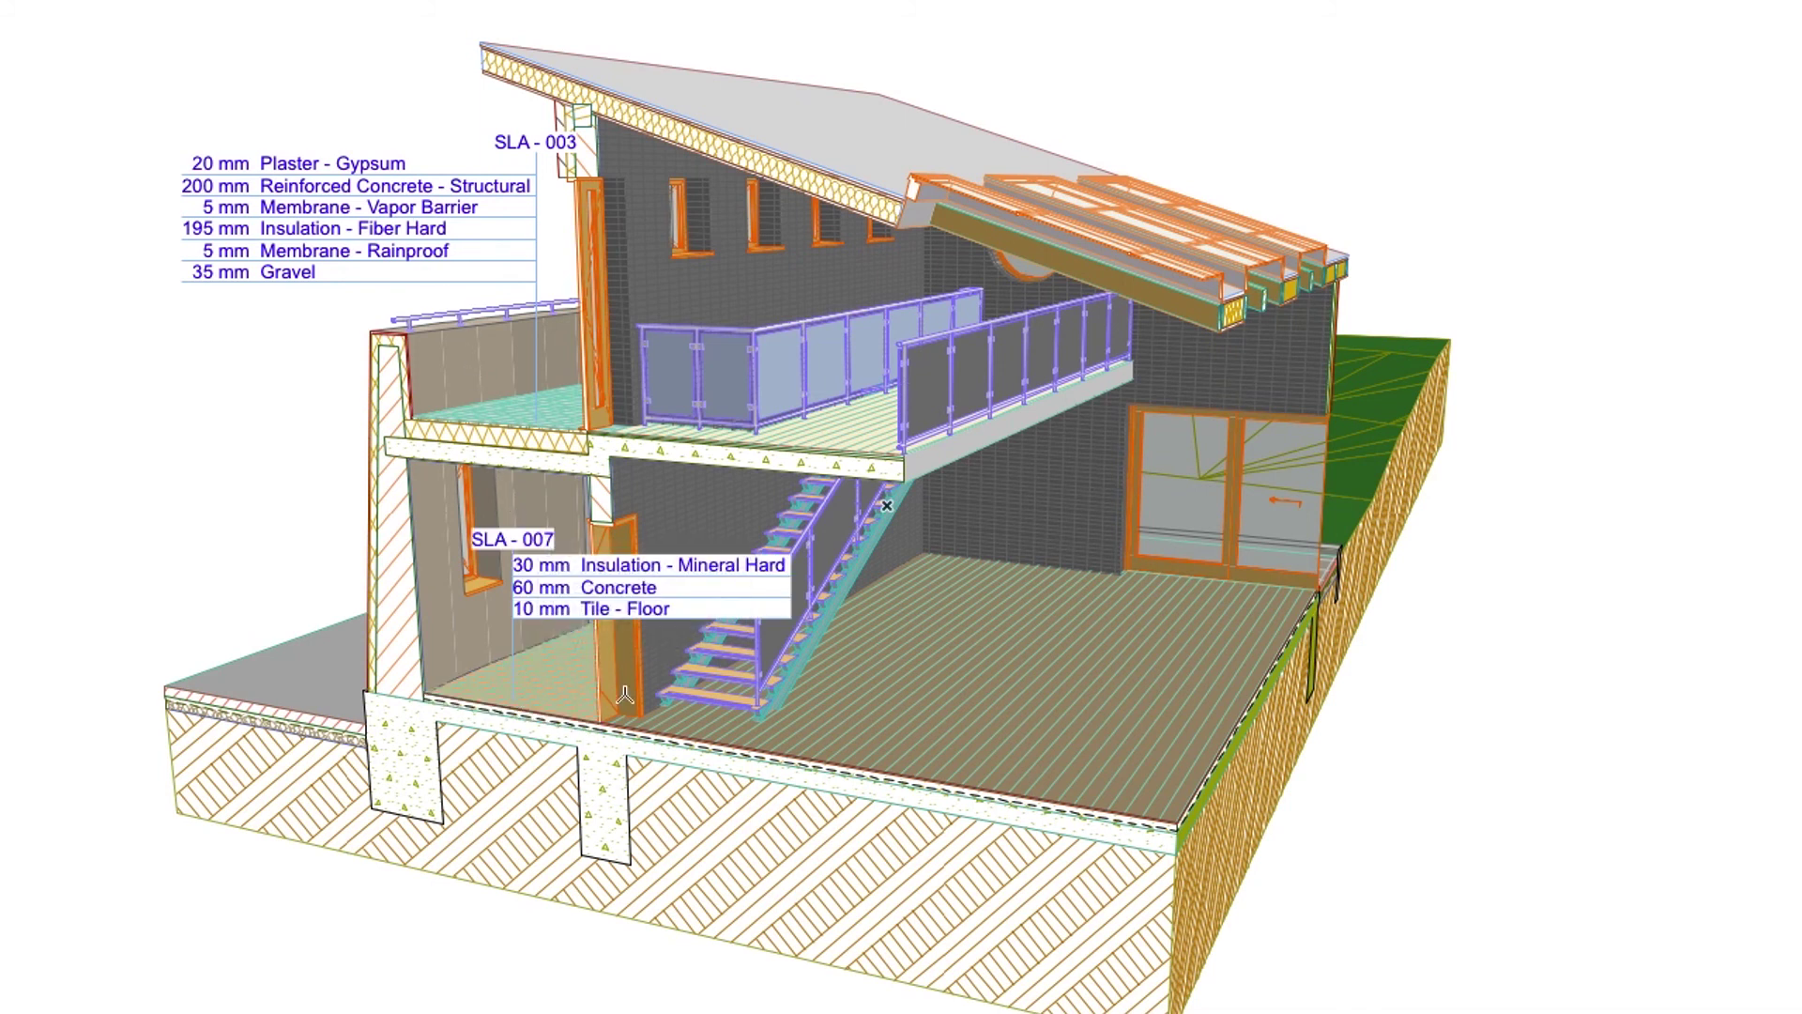
click(908, 727)
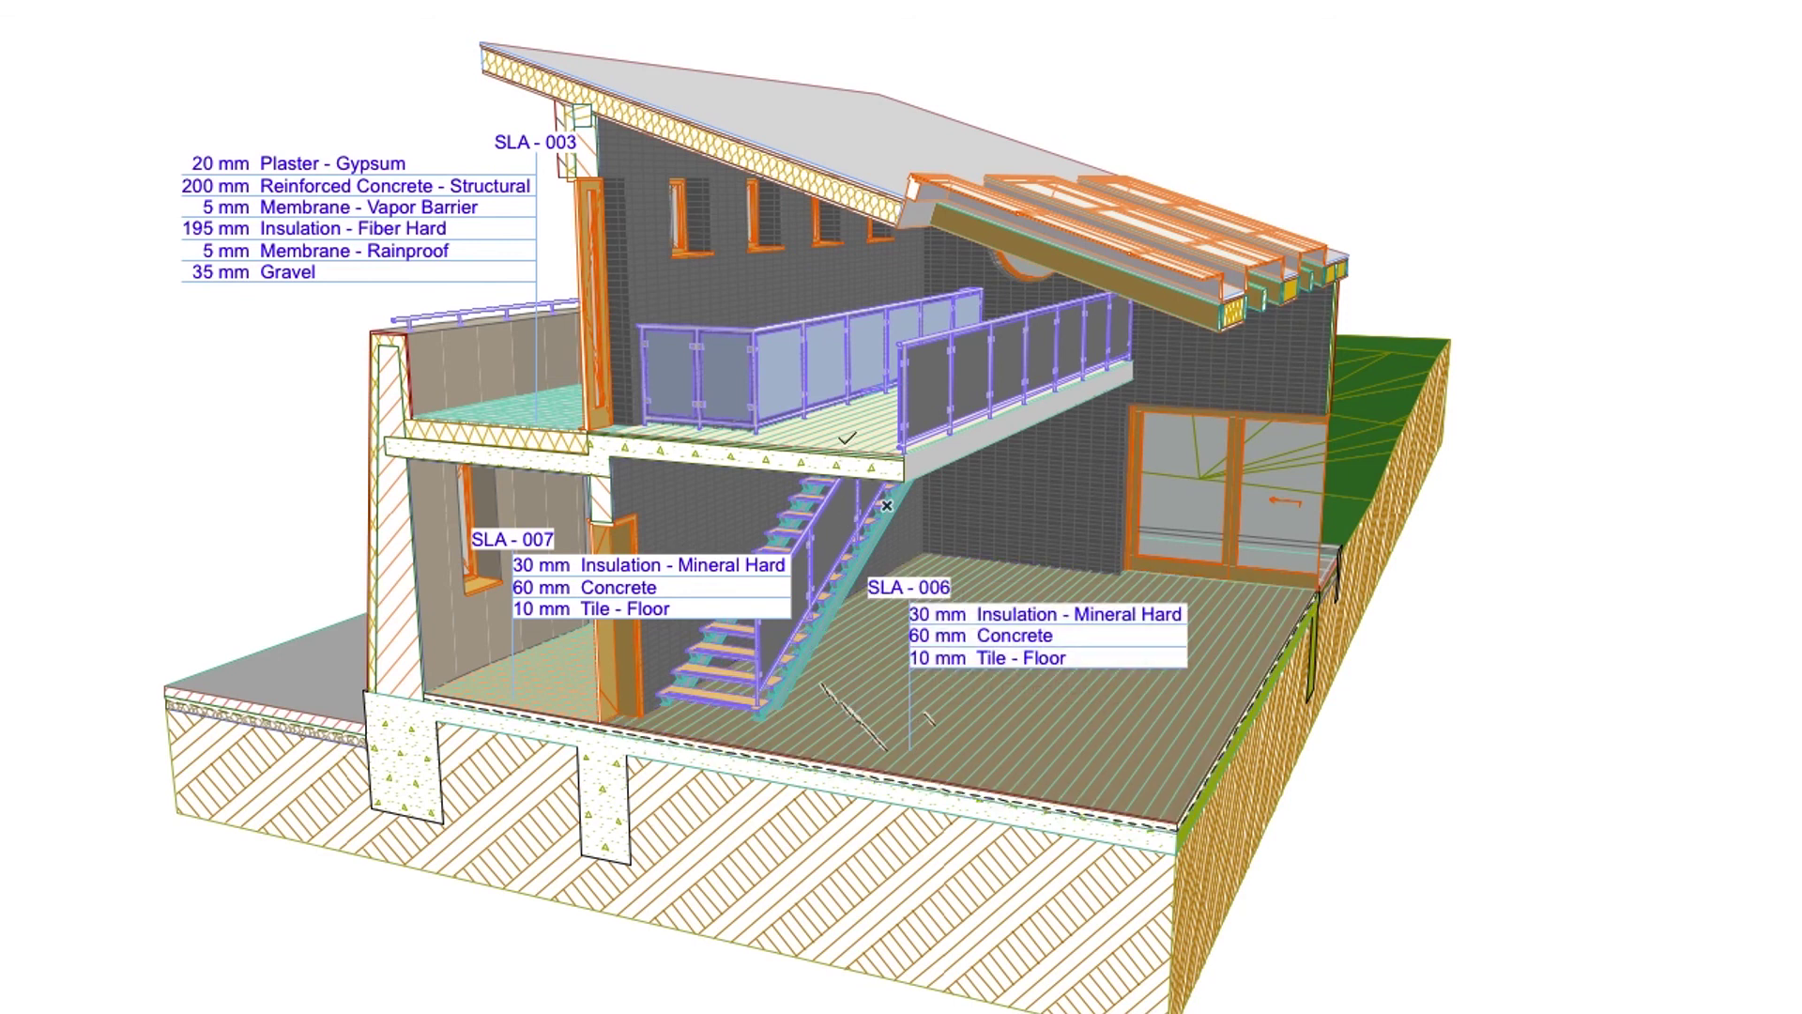
click(863, 436)
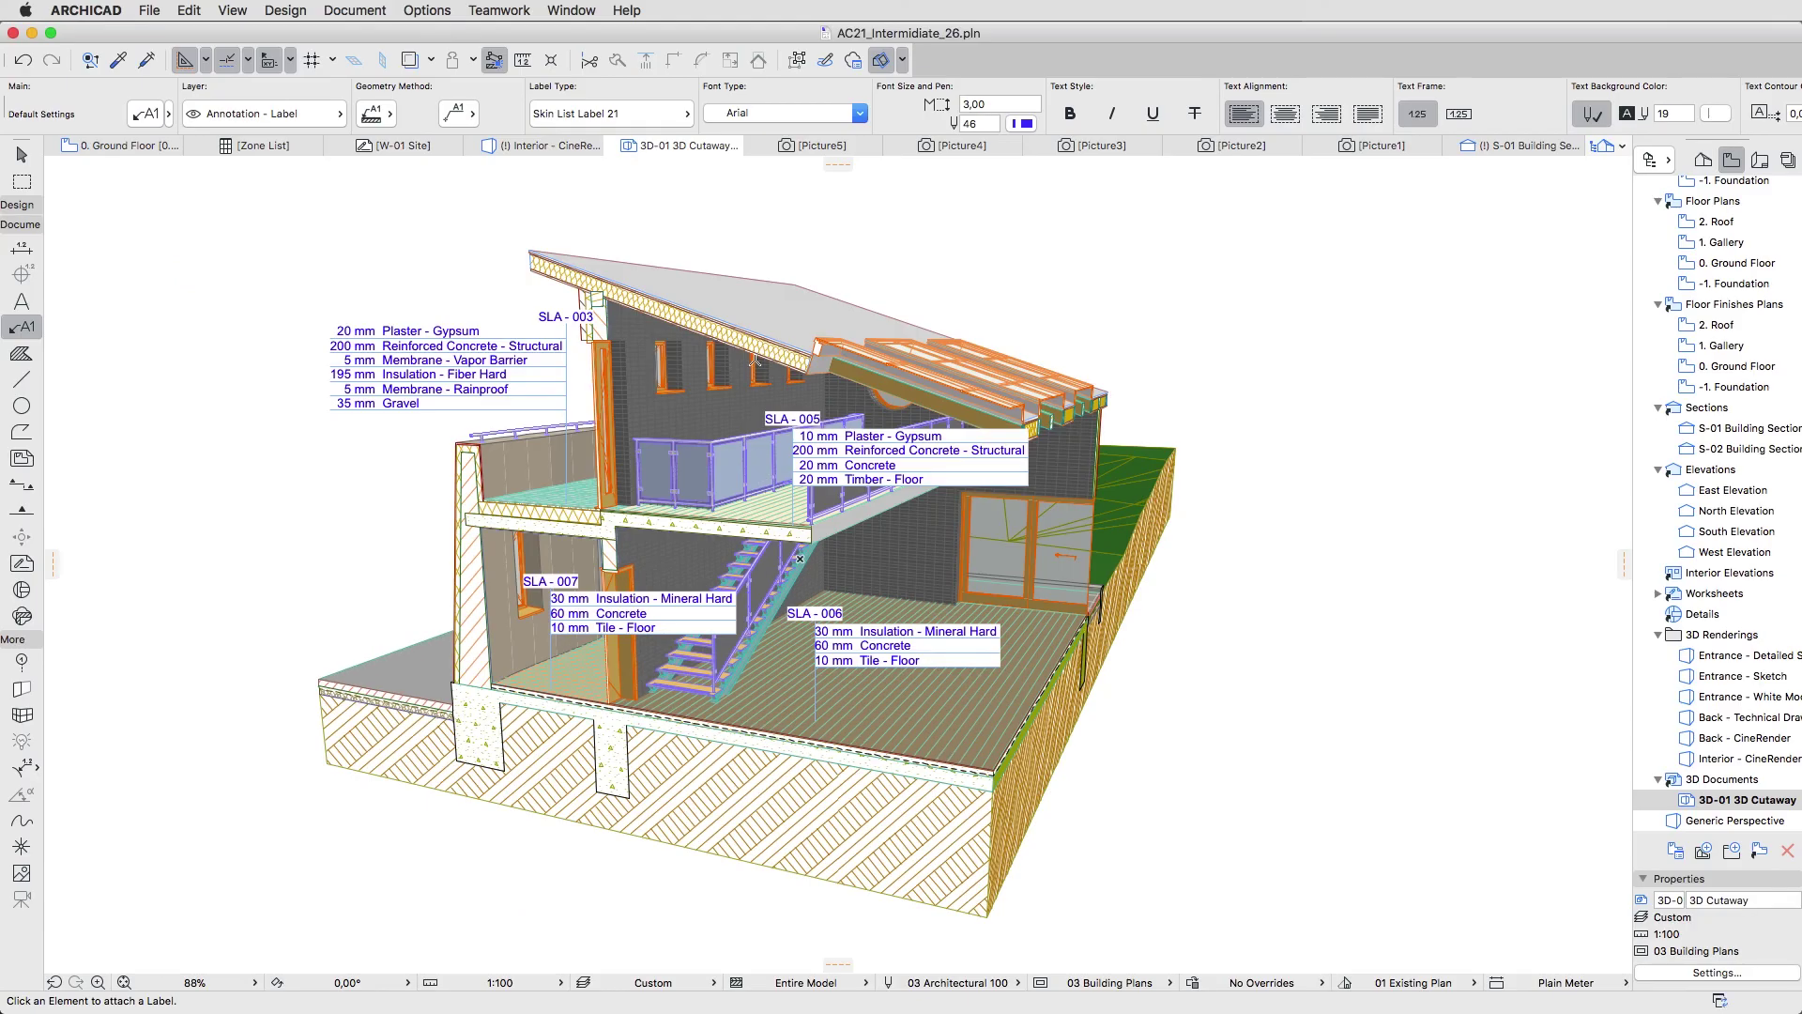
click(761, 312)
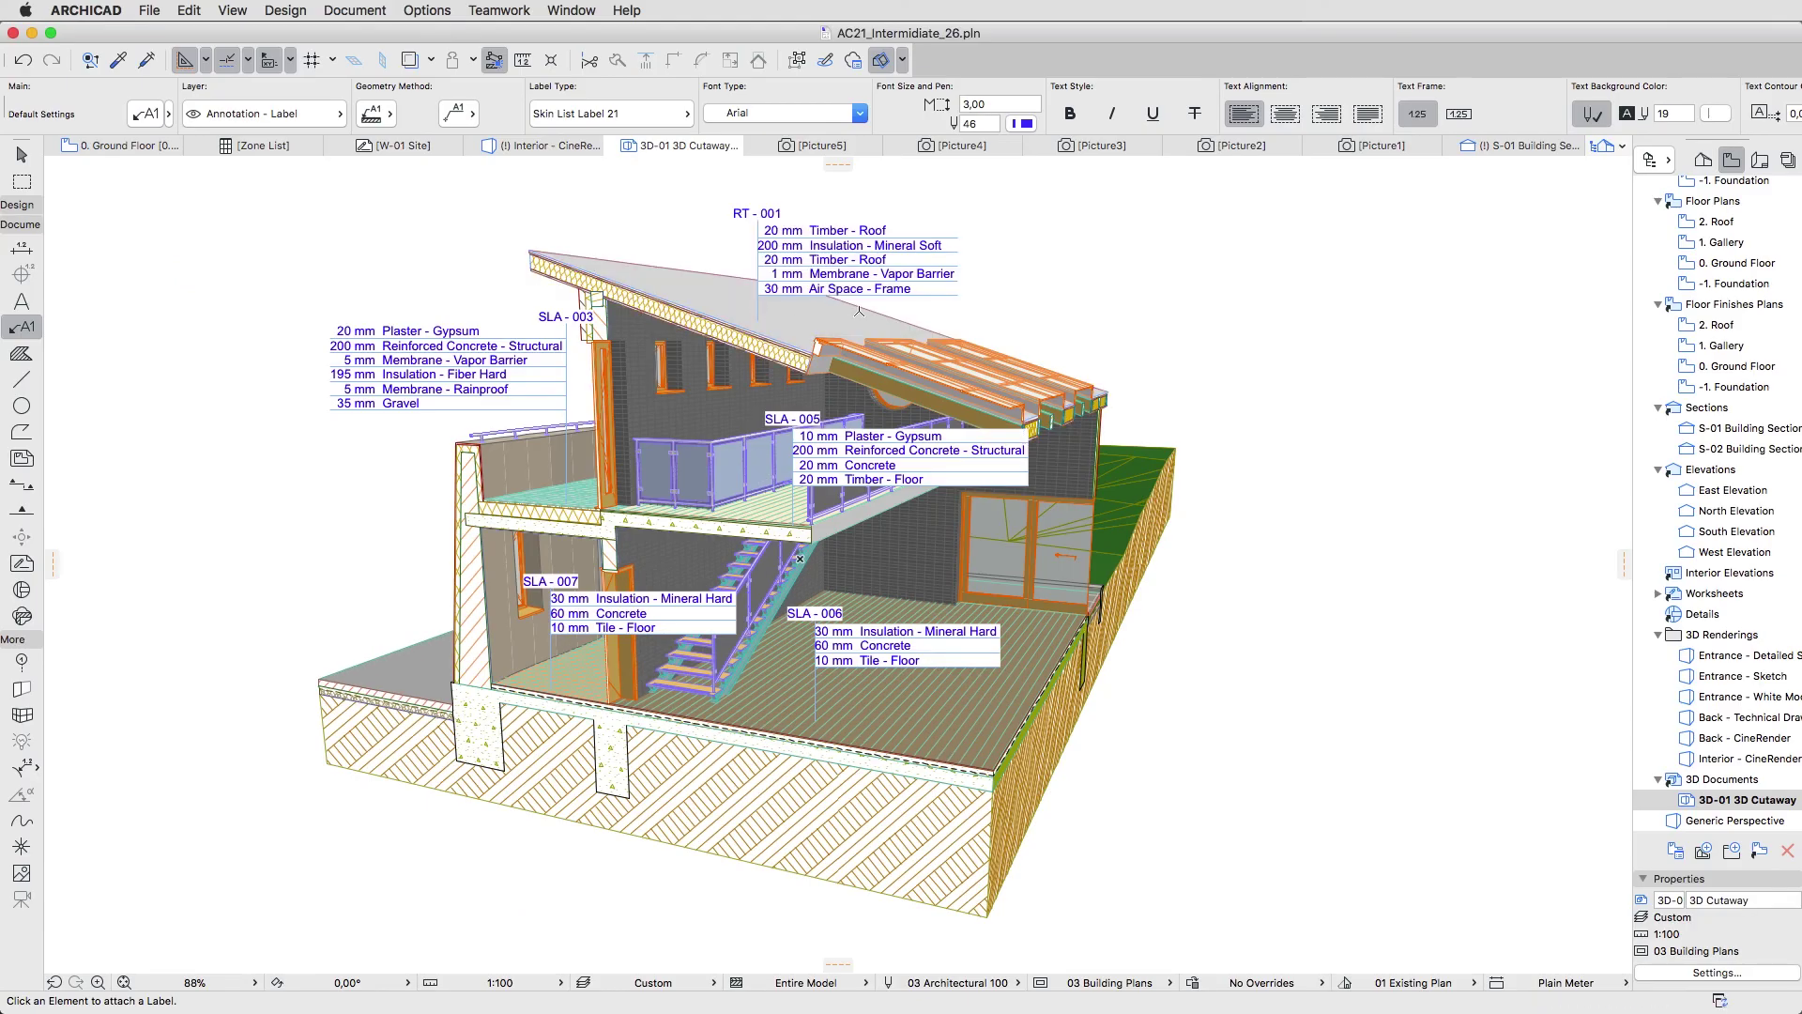